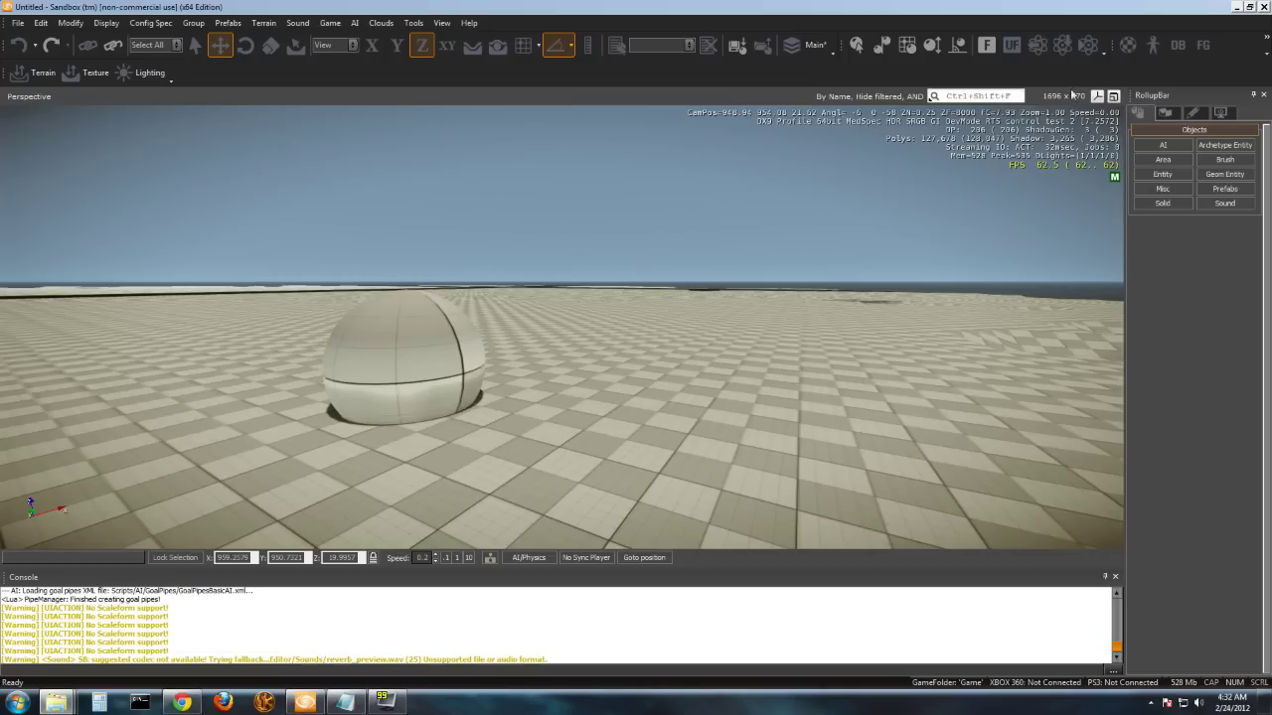
pyautogui.click(1176, 45)
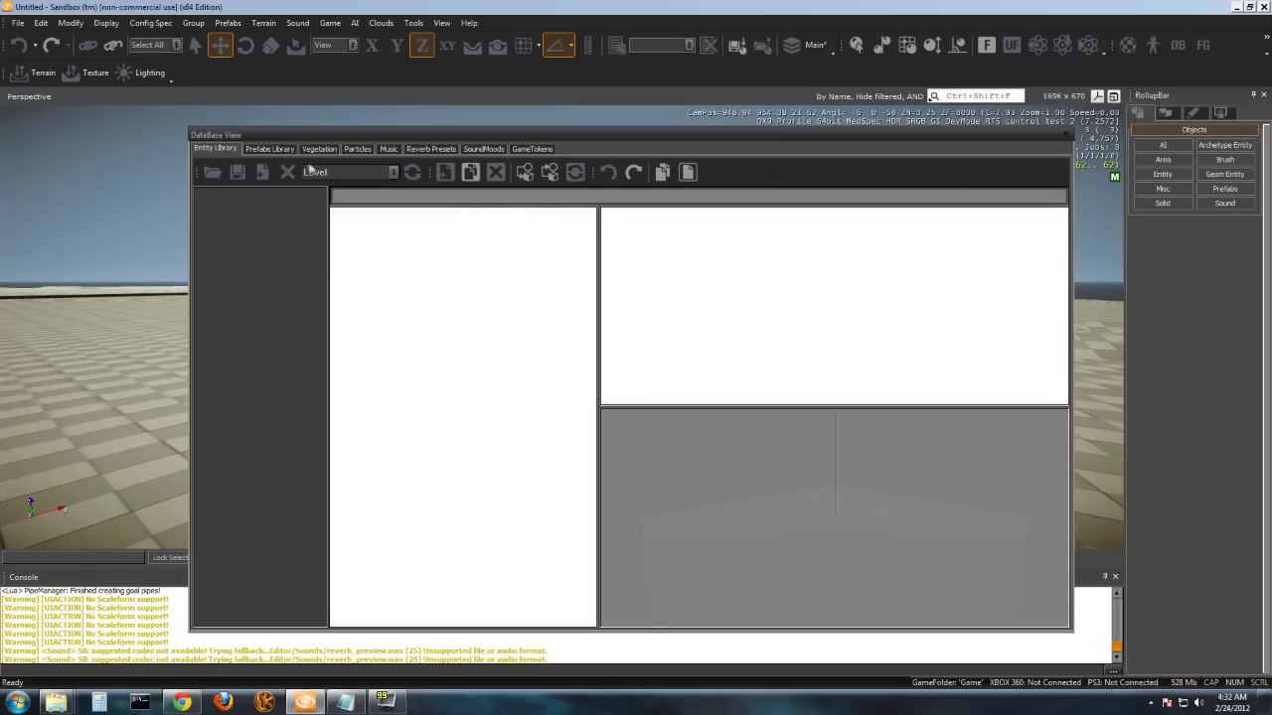
pyautogui.click(358, 149)
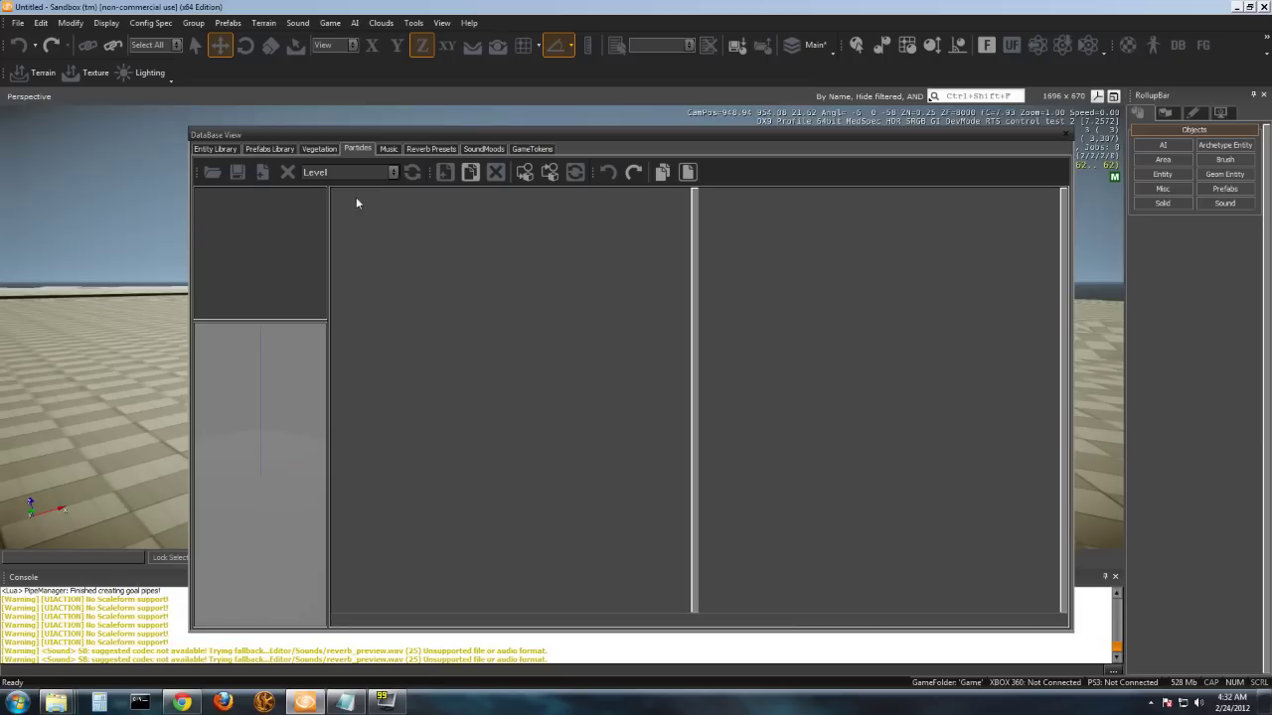
pyautogui.click(1066, 134)
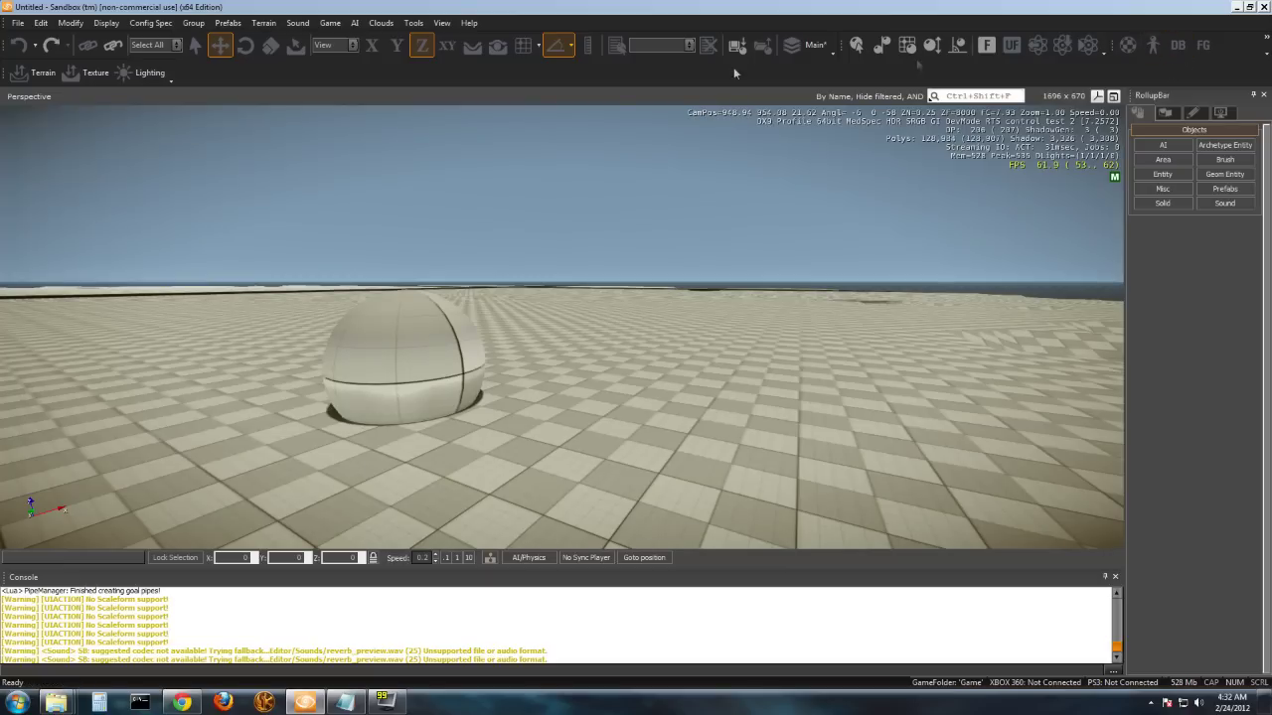
# Open the DataBase View and show its particle effects library.
pyautogui.click(441, 21)
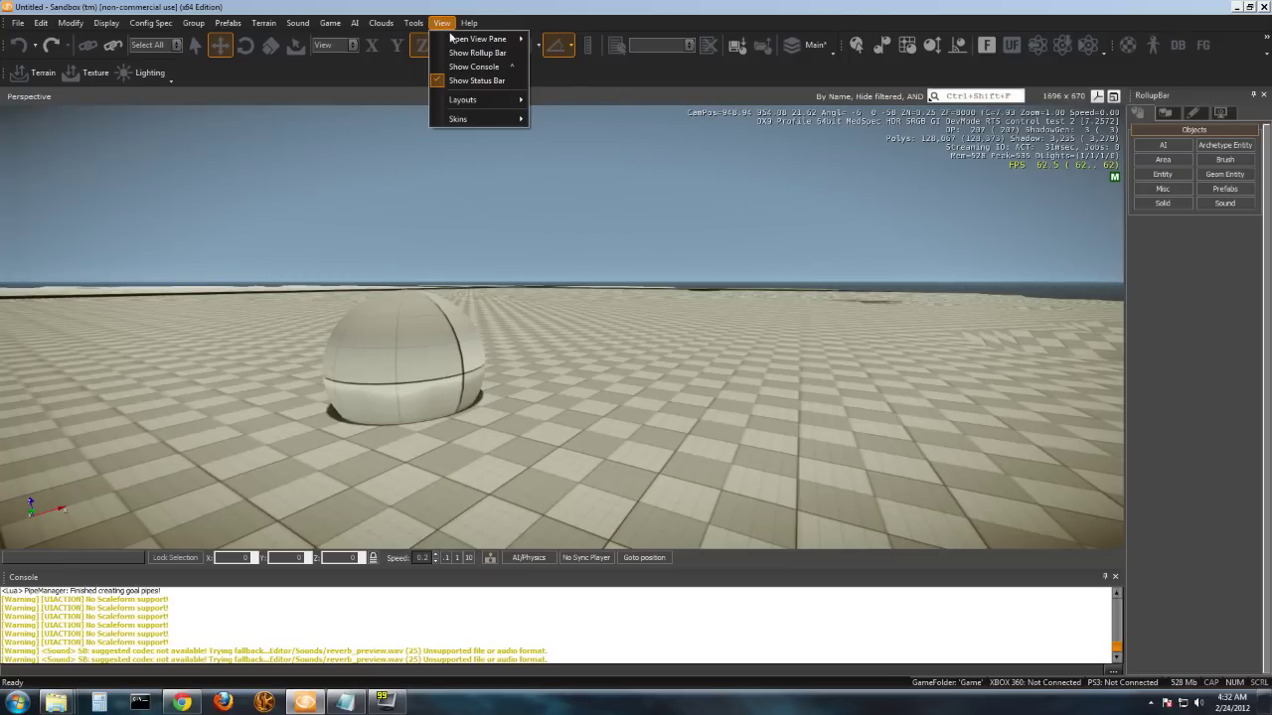
pyautogui.moveTo(452, 40)
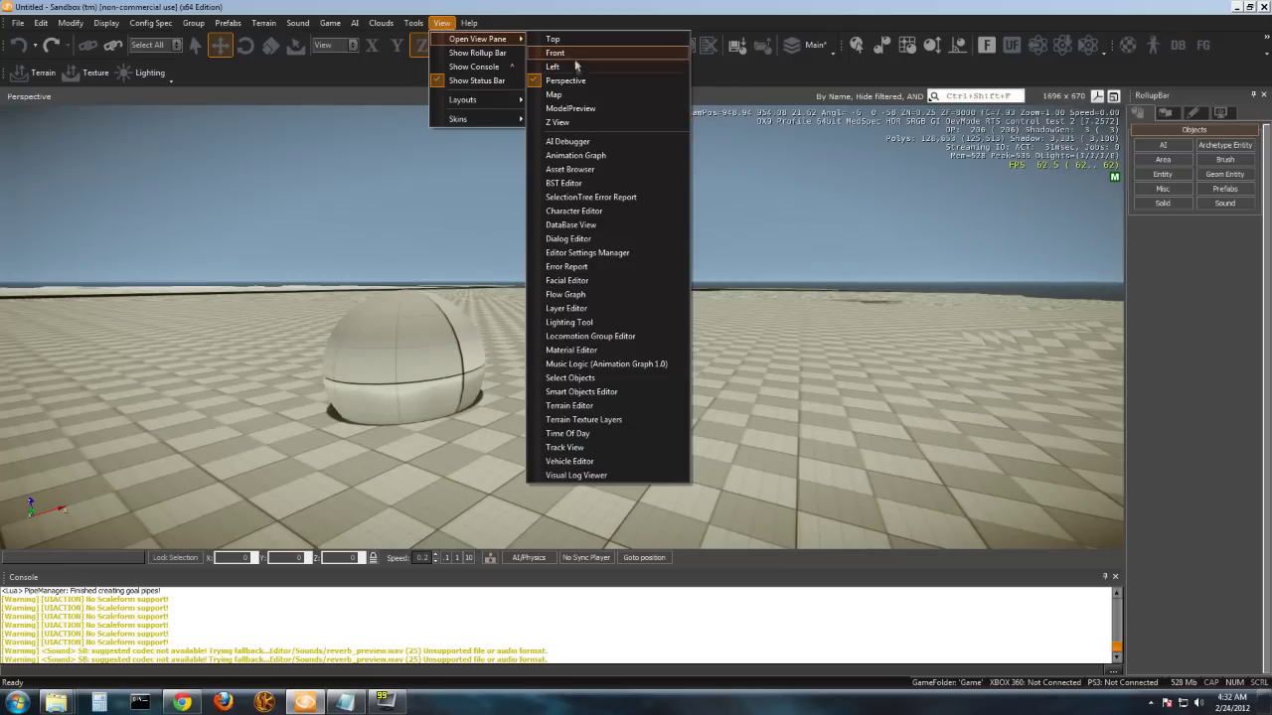
pyautogui.click(580, 225)
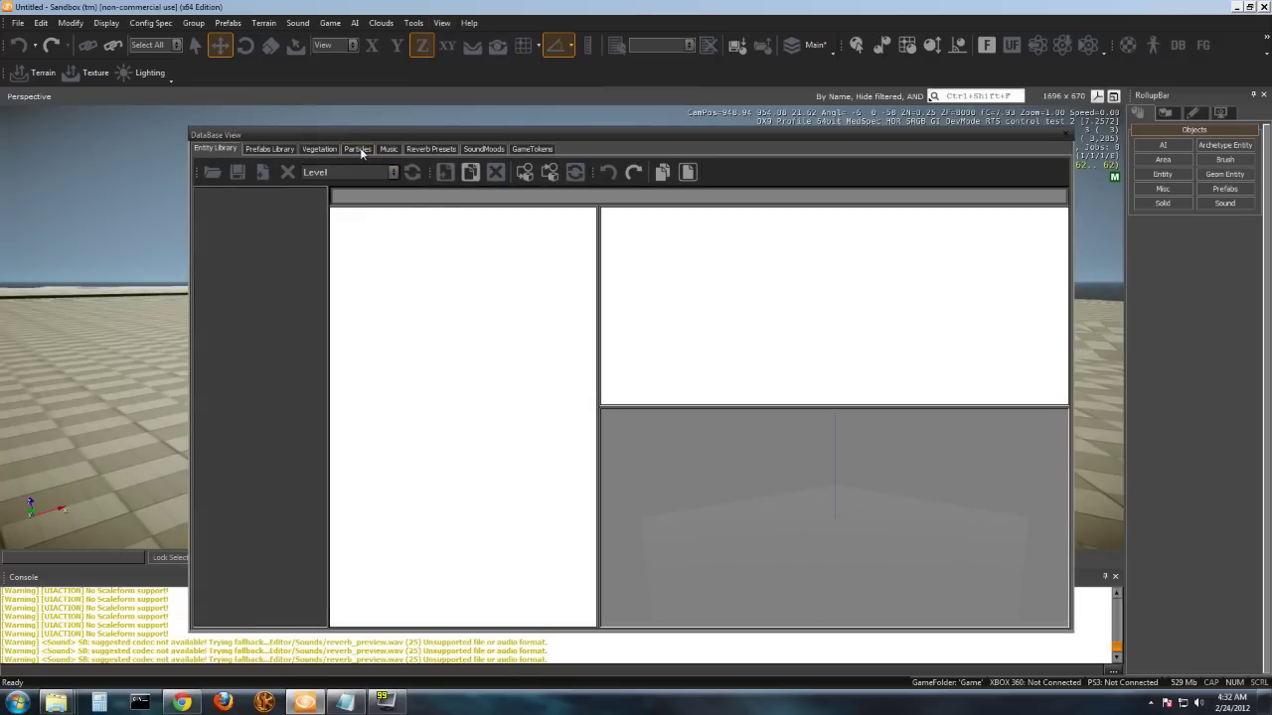
pyautogui.click(359, 149)
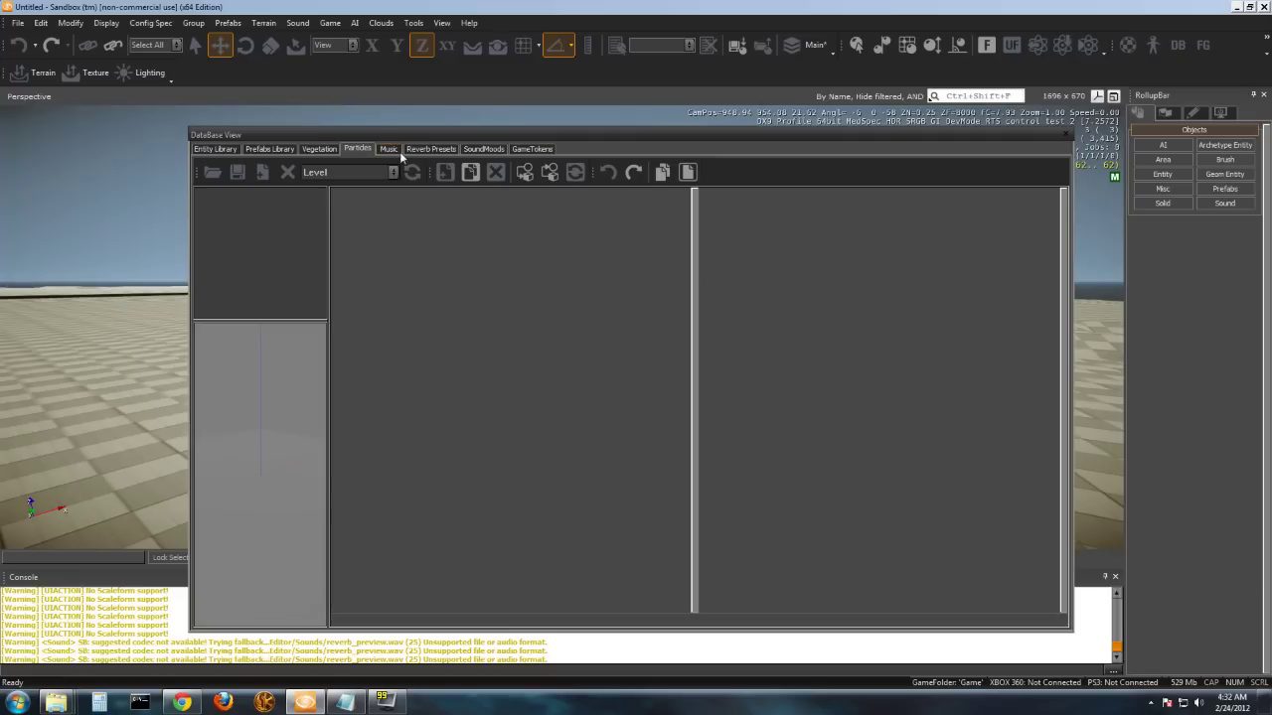
# Create a new particle effect named Fire in a group called Fire.
pyautogui.click(445, 173)
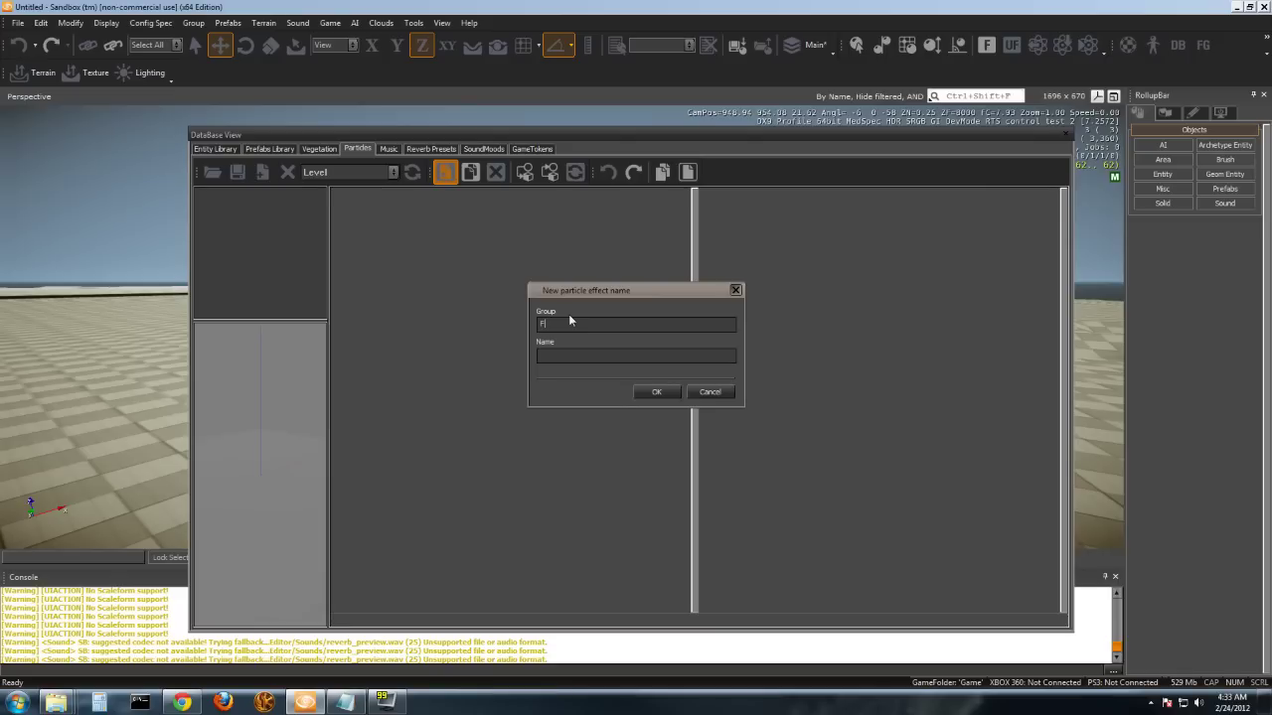
pyautogui.write('ire')
pyautogui.click(559, 354)
pyautogui.click(642, 393)
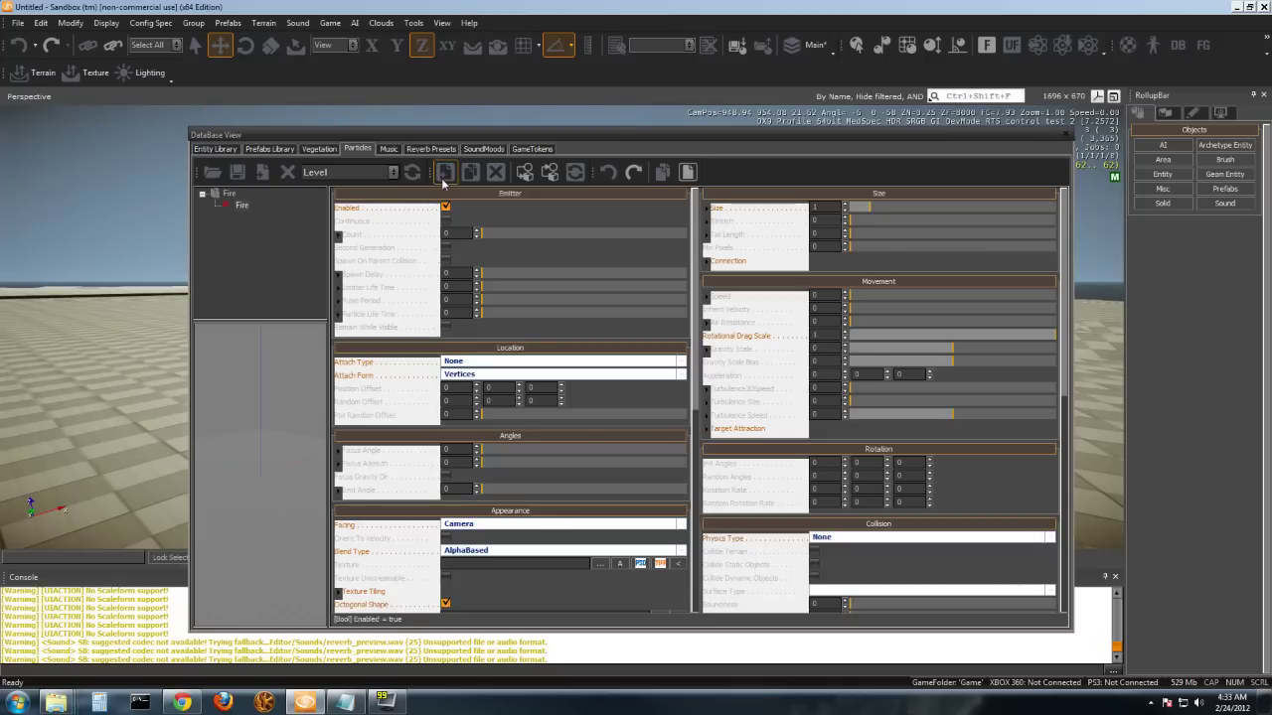
# Assign the sprite texture flame_anim_a.dds to the Fire particle effect.
pyautogui.moveTo(415, 140); pyautogui.dragTo(856, 244)
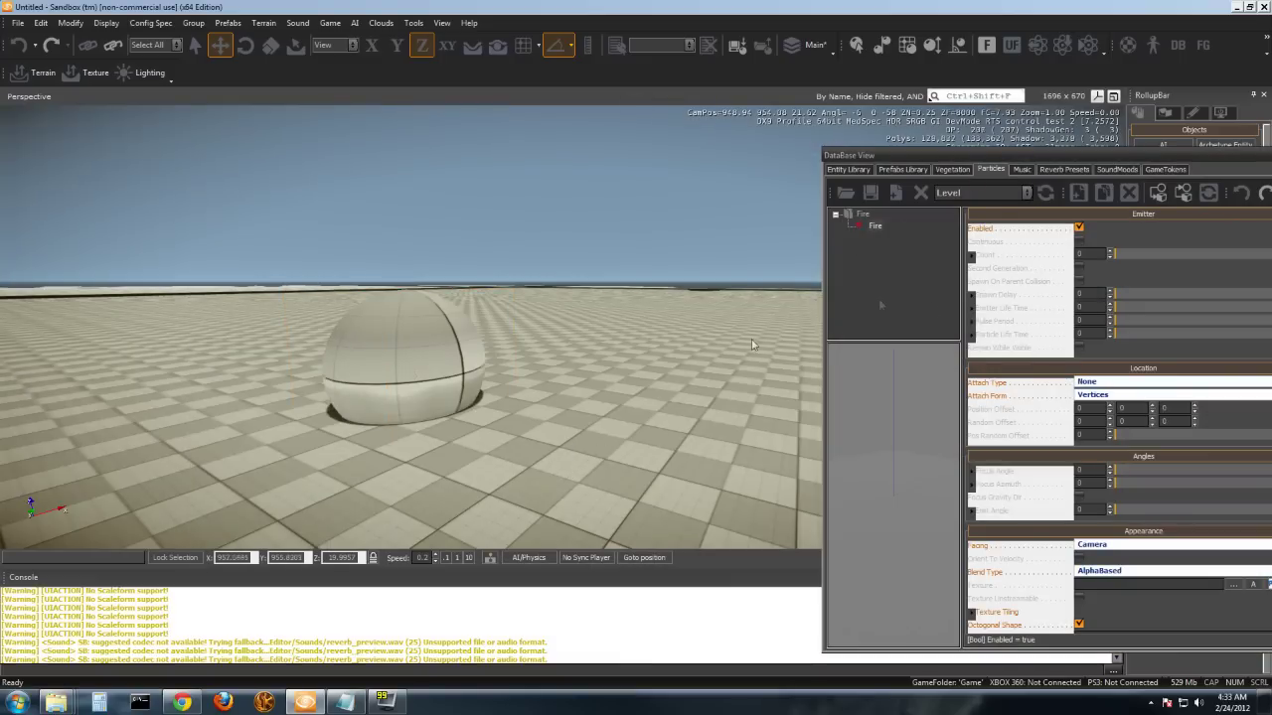
pyautogui.moveTo(874, 155); pyautogui.dragTo(521, 140)
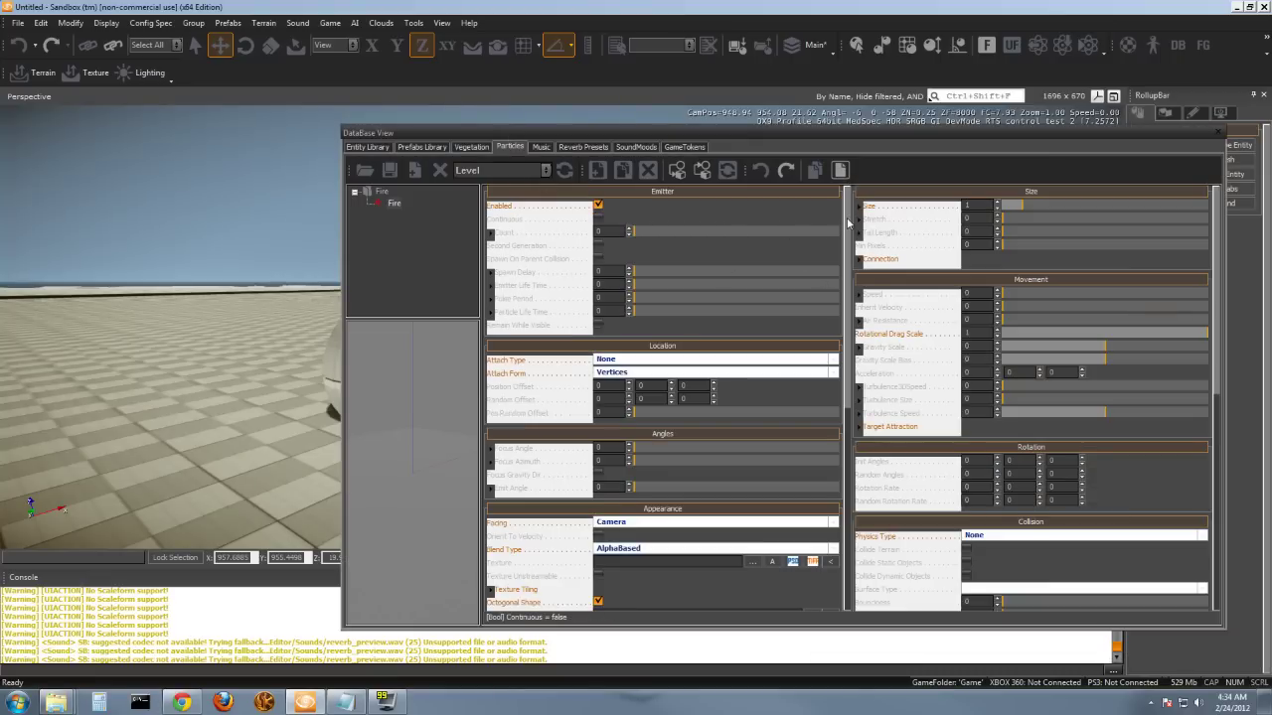
pyautogui.moveTo(847, 223); pyautogui.dragTo(852, 321)
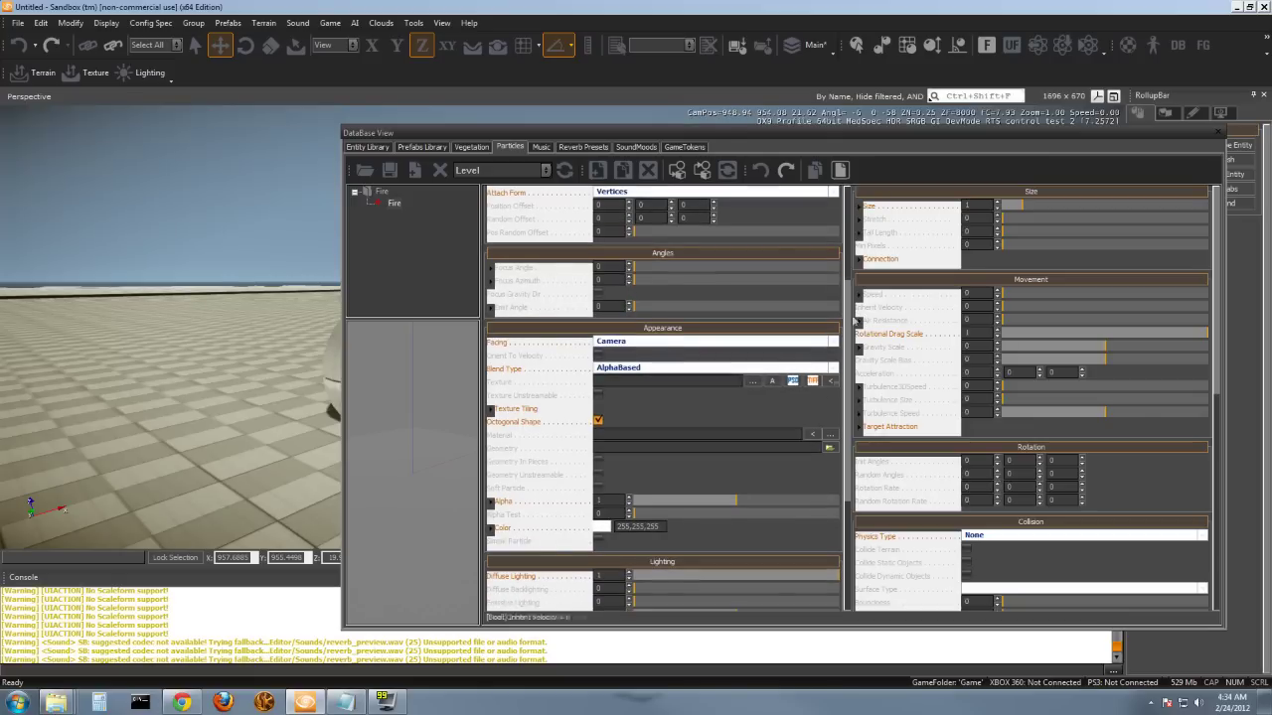
pyautogui.click(751, 382)
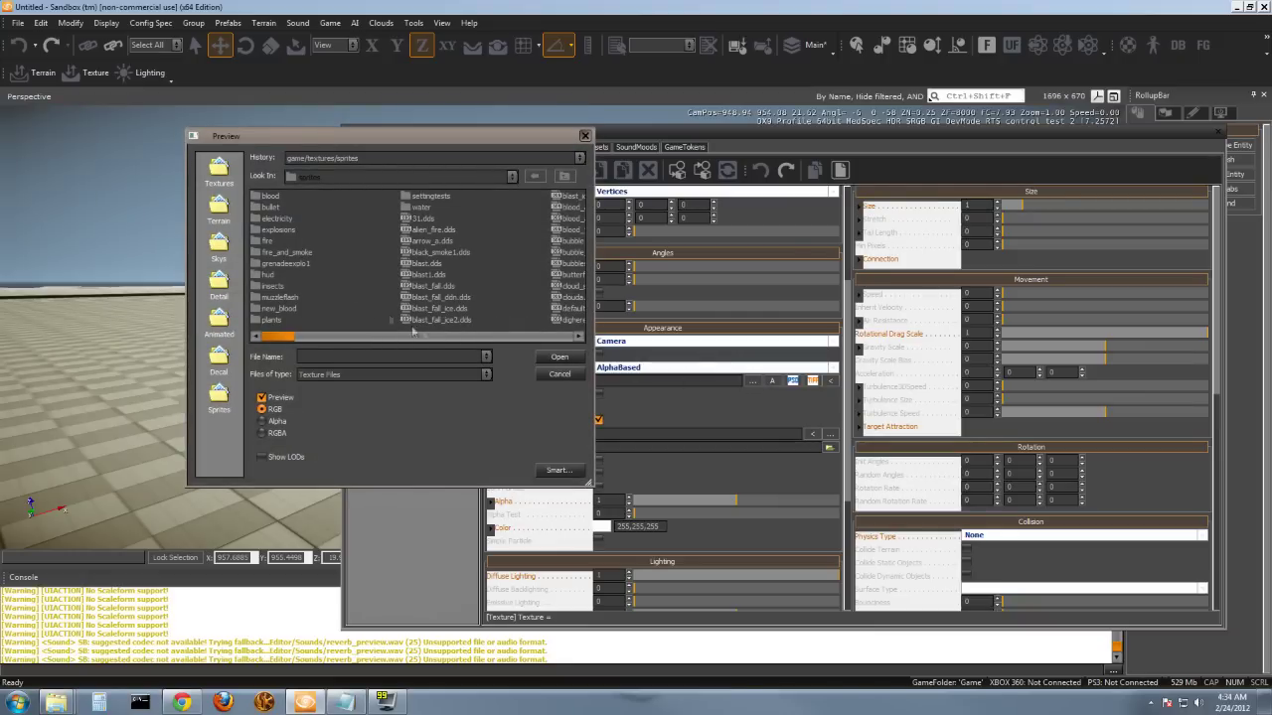
pyautogui.click(217, 399)
pyautogui.moveTo(270, 338); pyautogui.dragTo(332, 340)
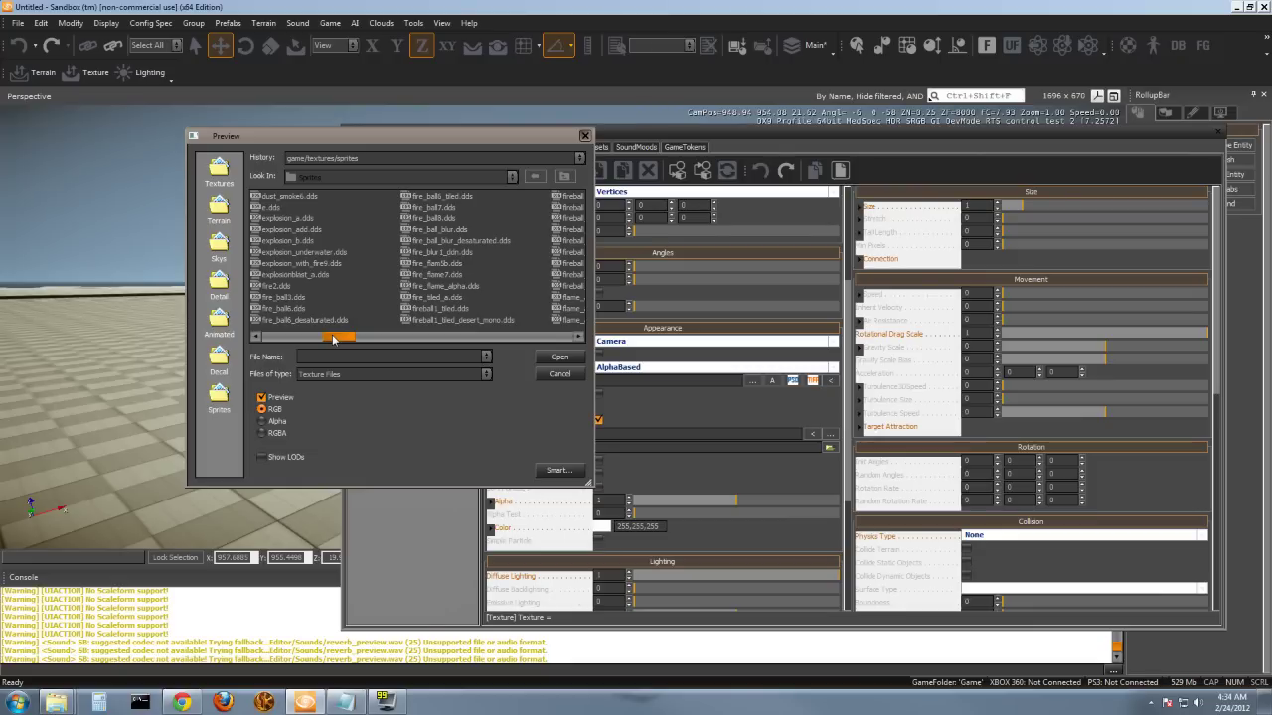
pyautogui.moveTo(333, 340); pyautogui.dragTo(348, 339)
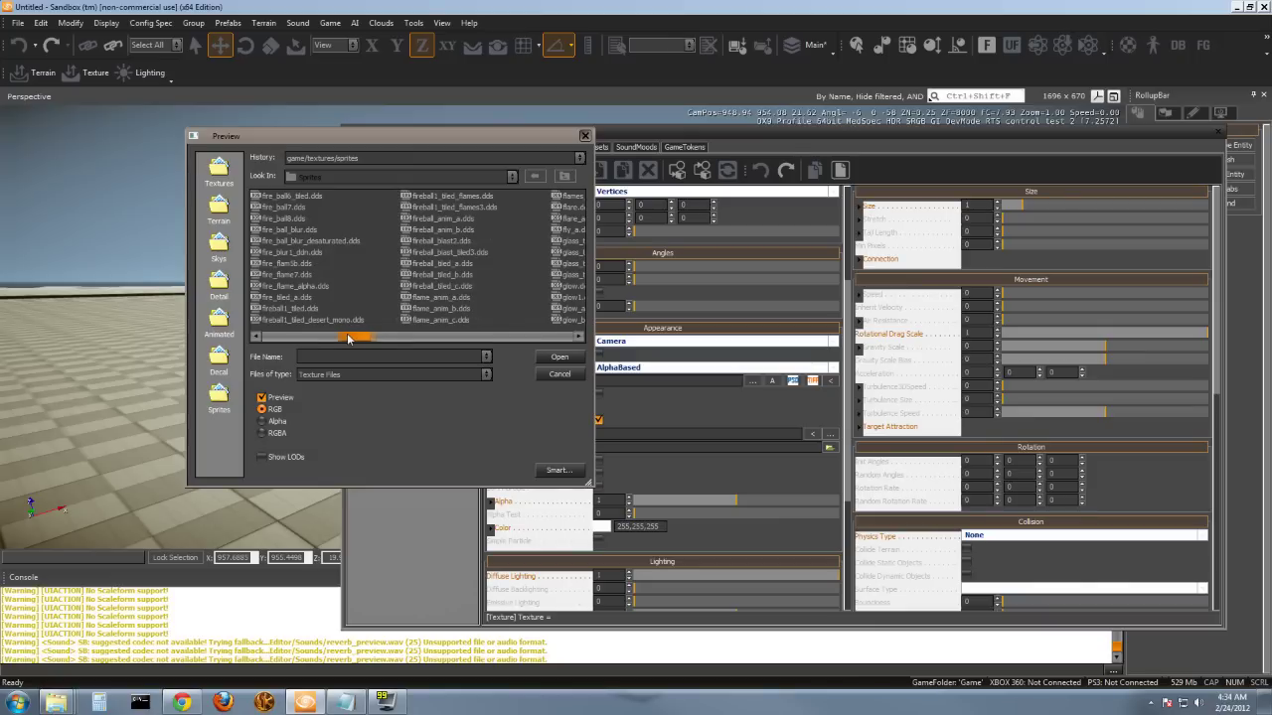
pyautogui.click(442, 297)
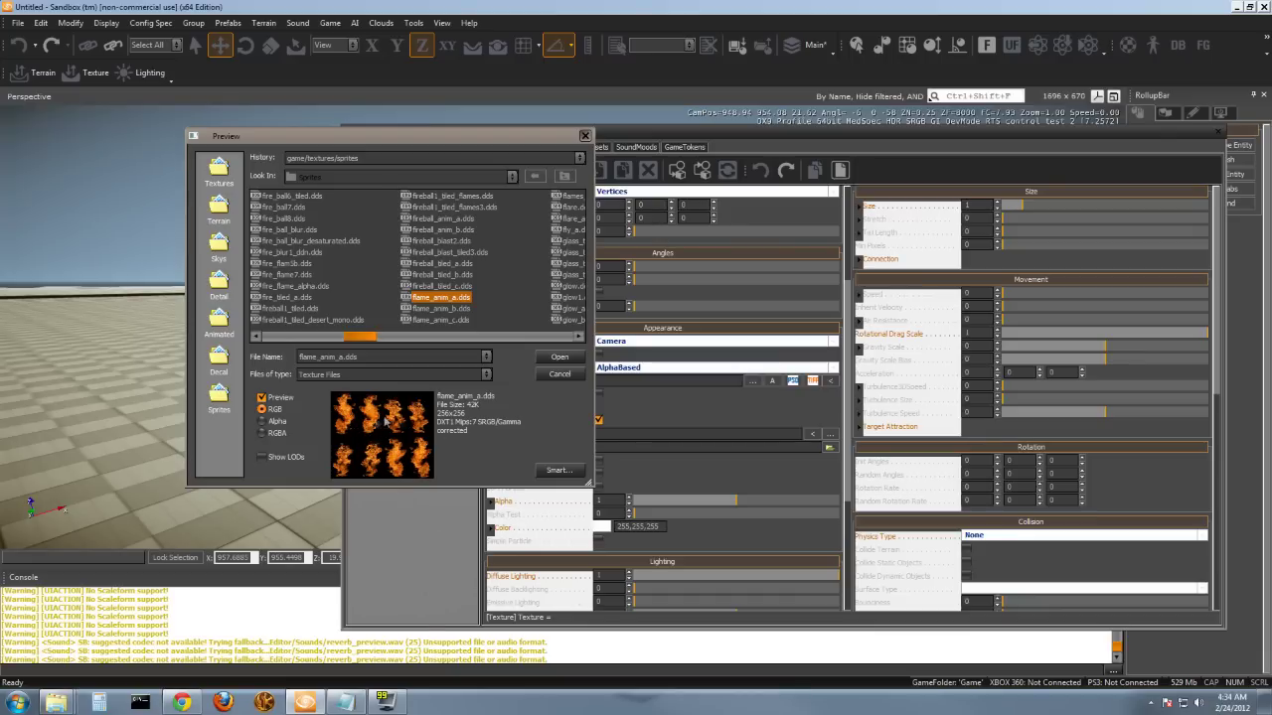
pyautogui.click(554, 357)
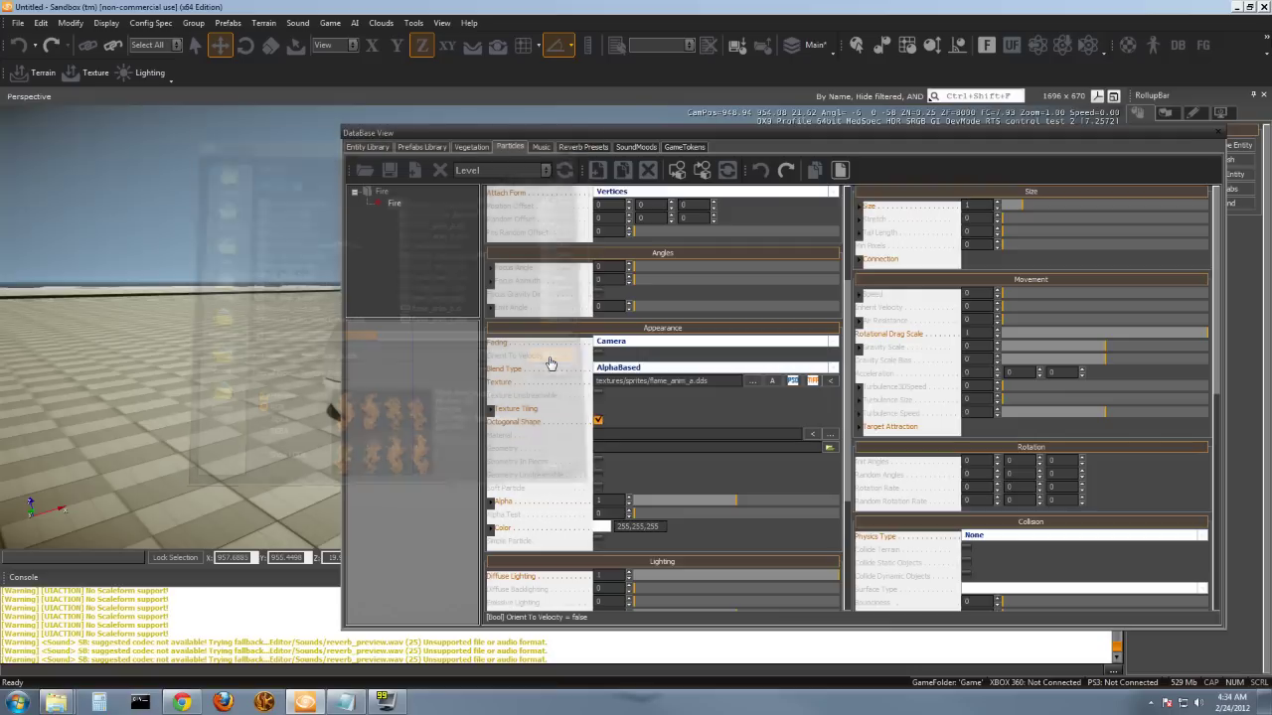
pyautogui.moveTo(750, 387)
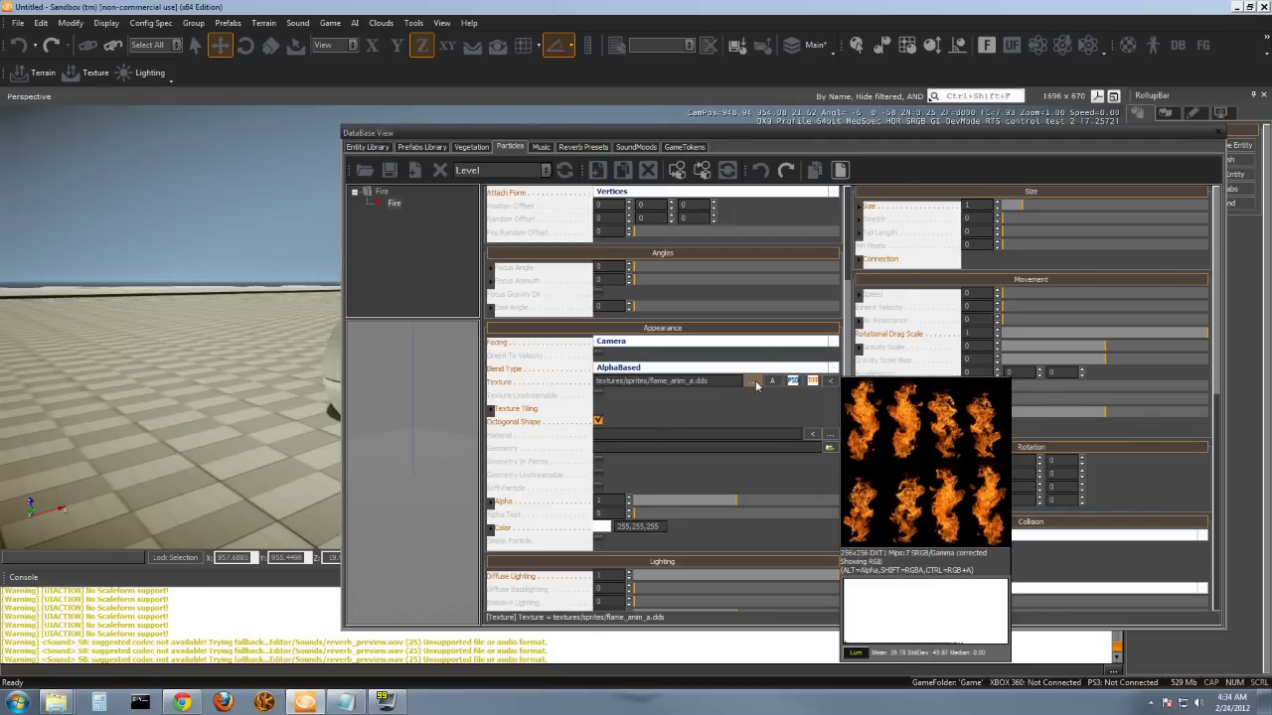
# Make the Fire emitter continuous, with a count of about 50.7 and a particle life time of 3.
pyautogui.scroll(3, 854, 441)
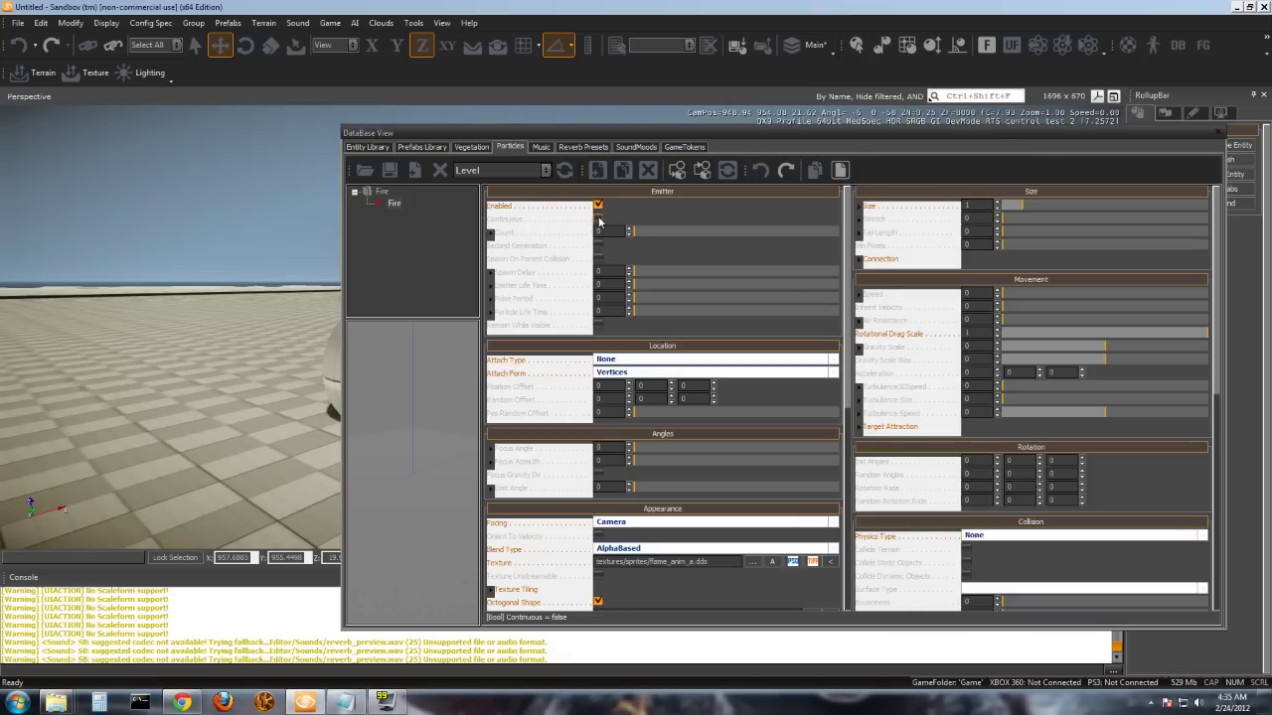
pyautogui.click(598, 218)
pyautogui.click(634, 237)
pyautogui.click(623, 220)
pyautogui.moveTo(629, 234); pyautogui.dragTo(628, 229)
pyautogui.moveTo(628, 214); pyautogui.dragTo(624, 45)
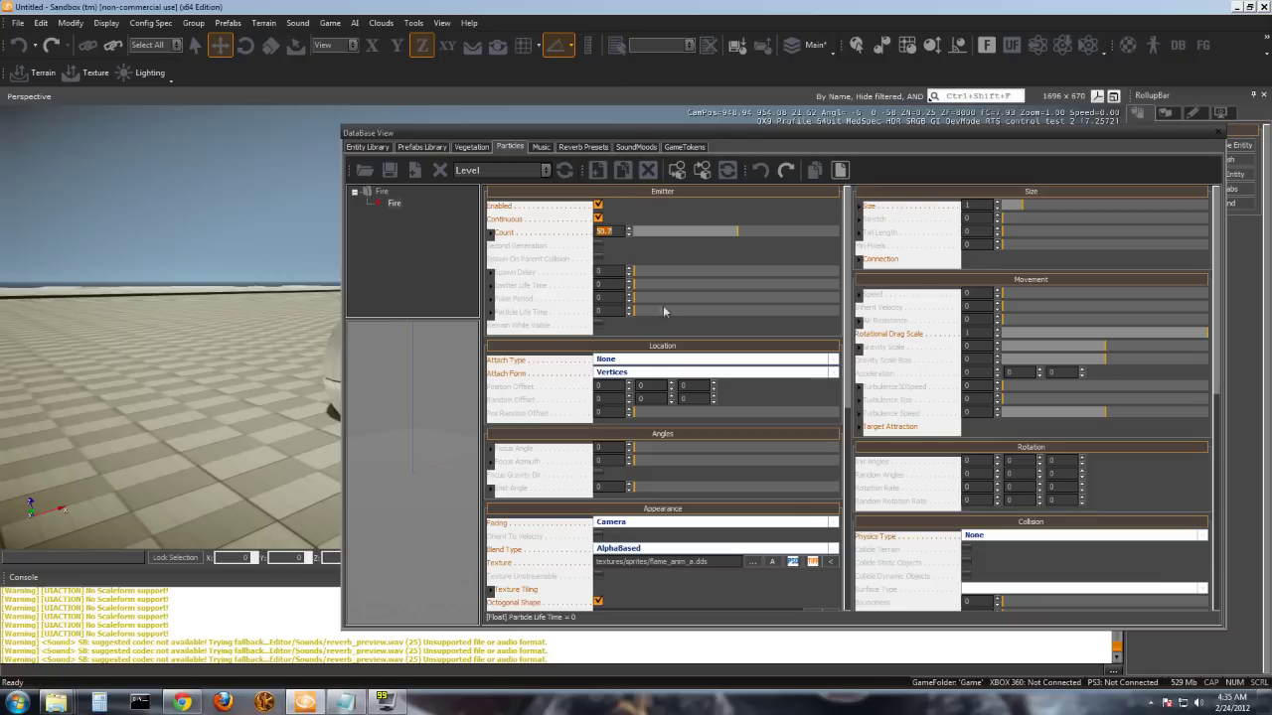
pyautogui.moveTo(630, 311); pyautogui.dragTo(629, 297)
pyautogui.click(629, 308)
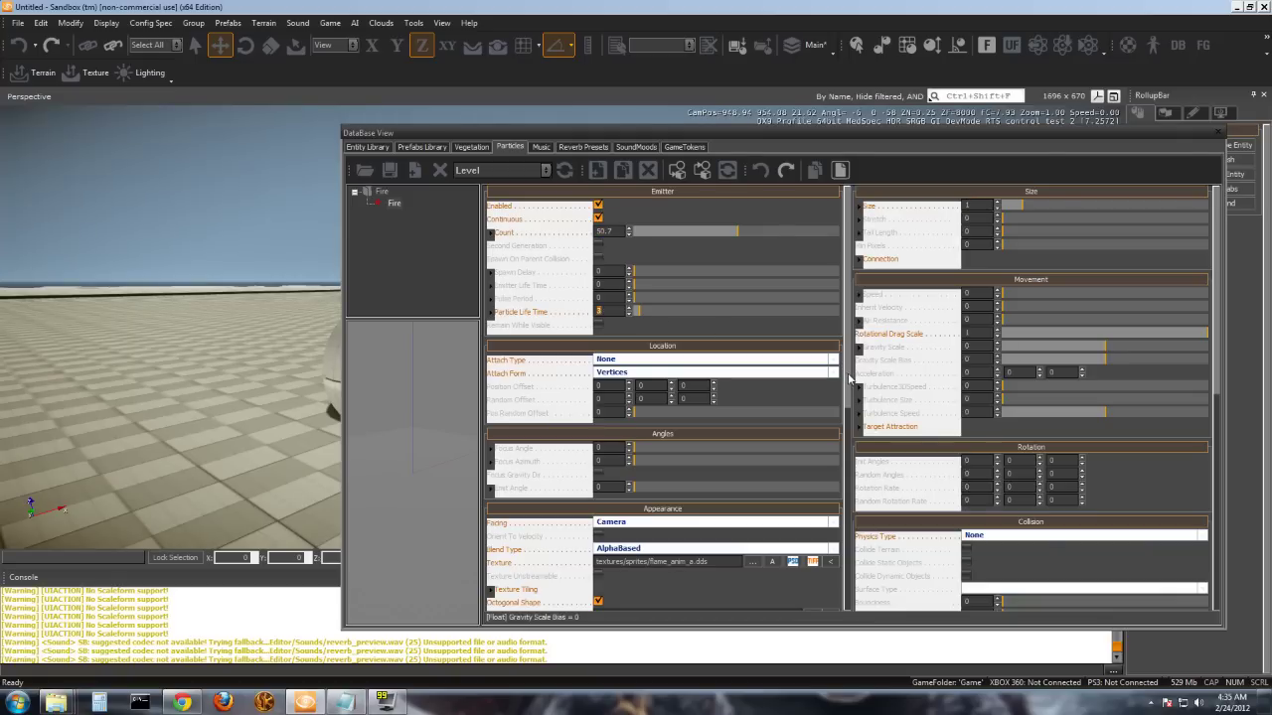
# Set the Fire effect's blend type to Additive and disable its octagonal shape.
pyautogui.scroll(-3, 516, 452)
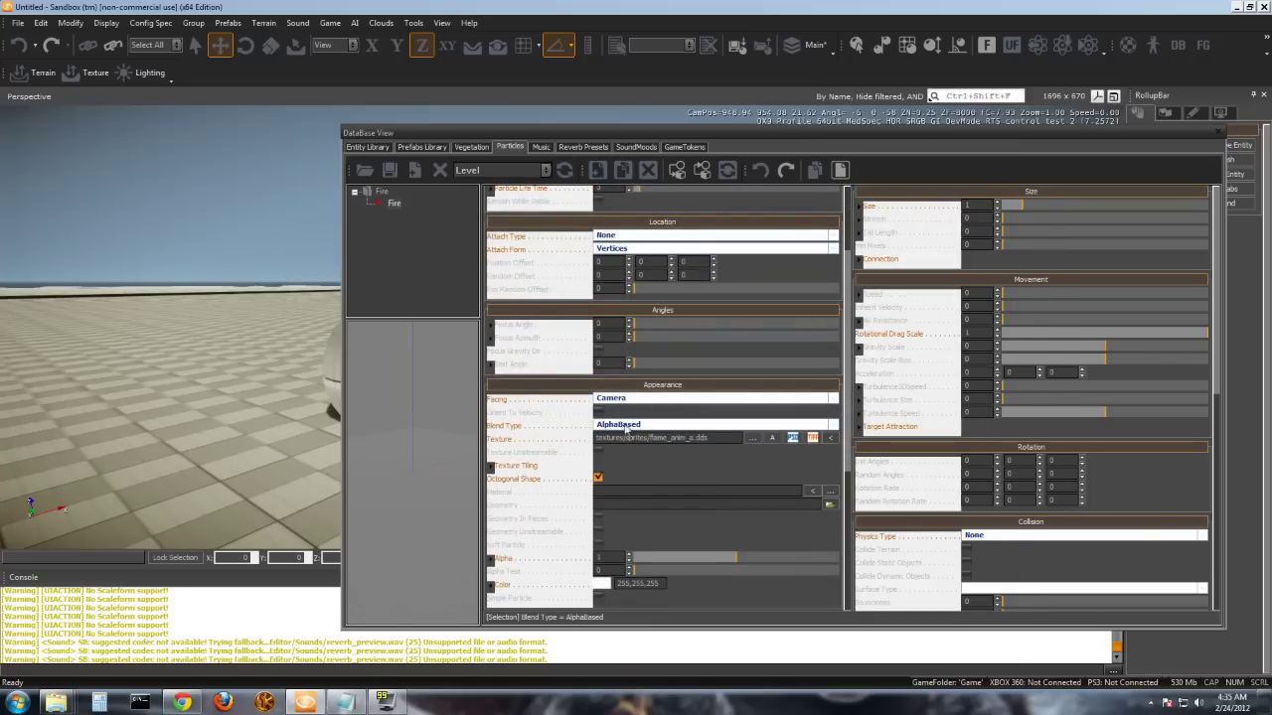
pyautogui.click(835, 426)
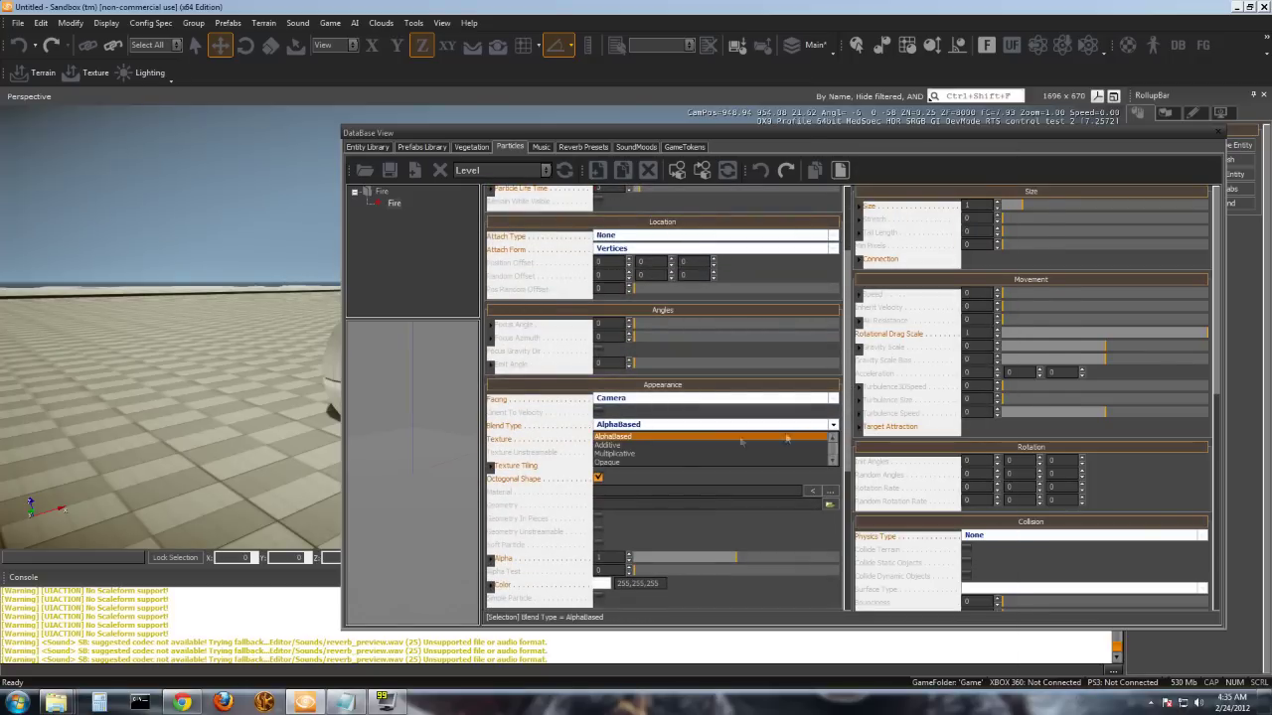
pyautogui.click(677, 445)
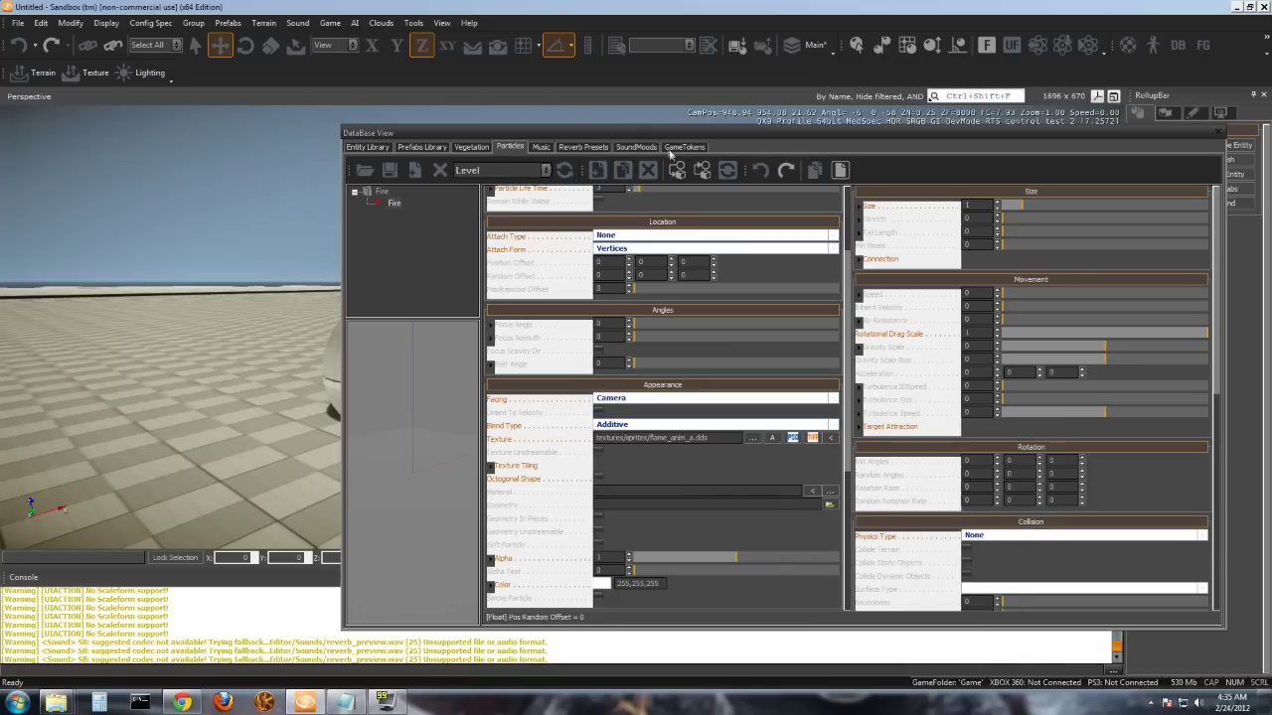
# Place the Fire effect in the level beside the sphere and raise it to a Z position of about 20.55.
pyautogui.moveTo(567, 135); pyautogui.dragTo(1072, 143)
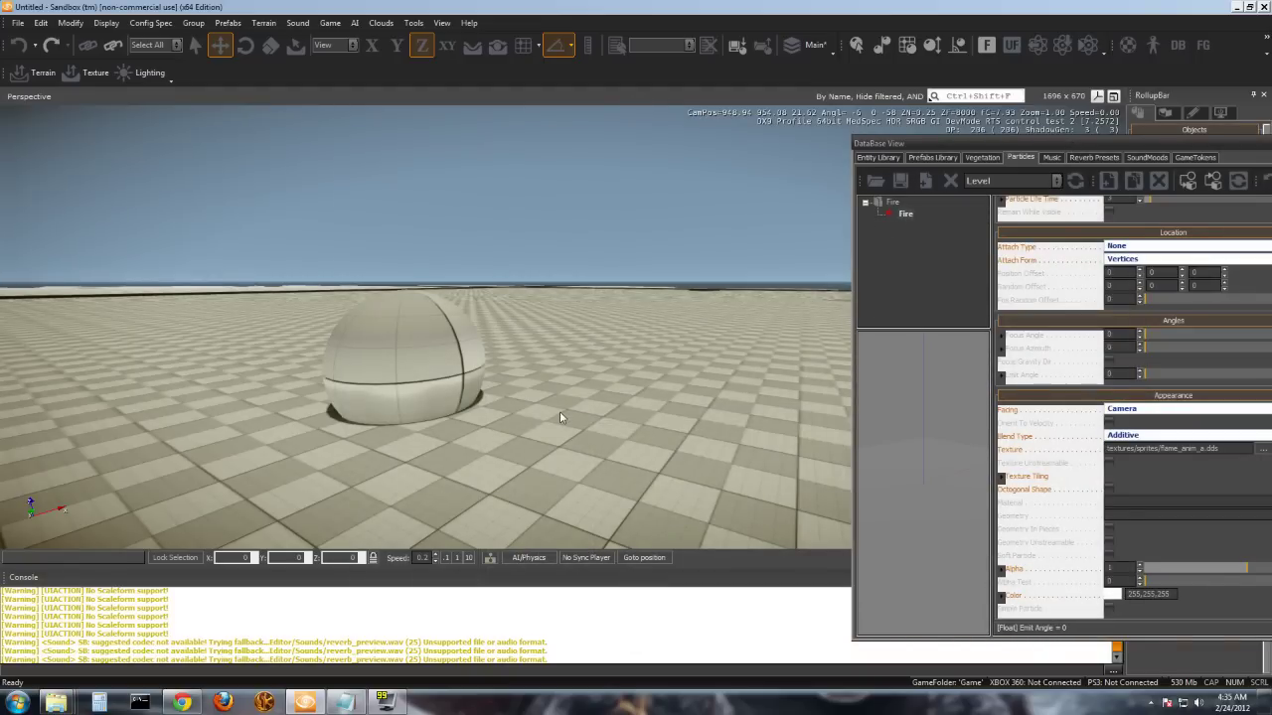
pyautogui.moveTo(560, 419); pyautogui.dragTo(505, 432)
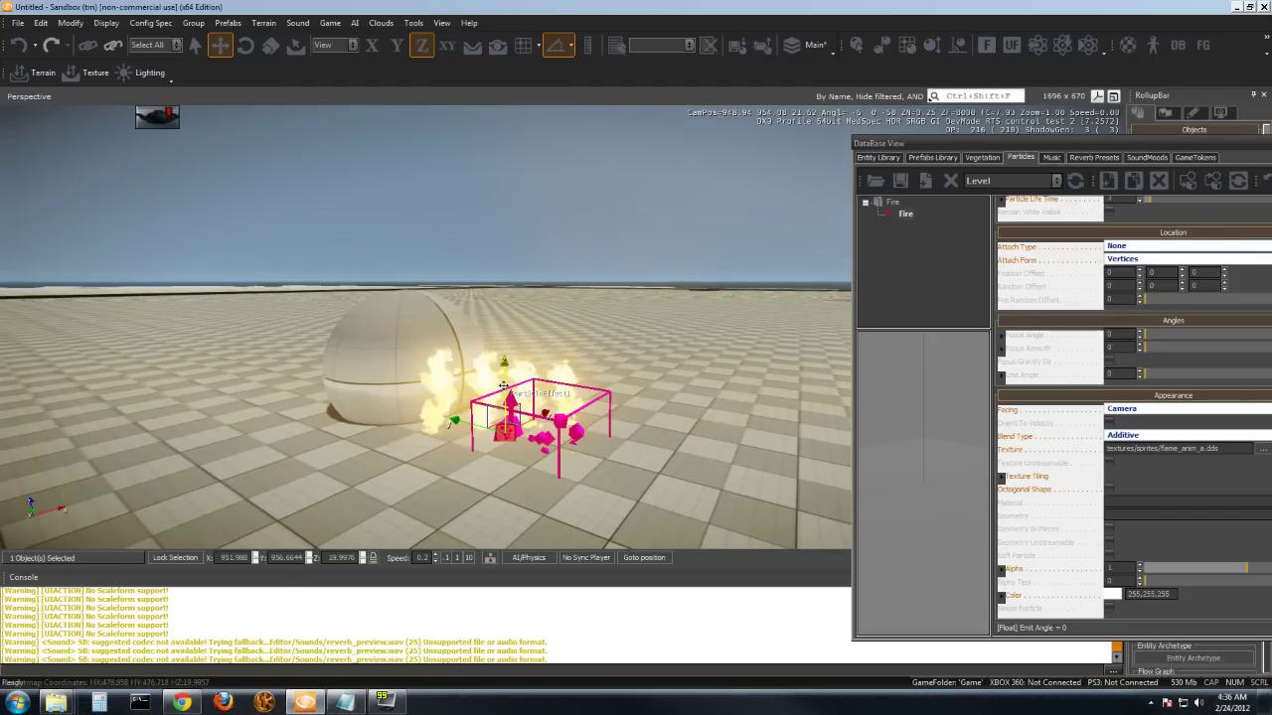
pyautogui.moveTo(504, 378)
pyautogui.mouseDown()
pyautogui.moveTo(495, 331)
pyautogui.moveTo(514, 357)
pyautogui.mouseUp()
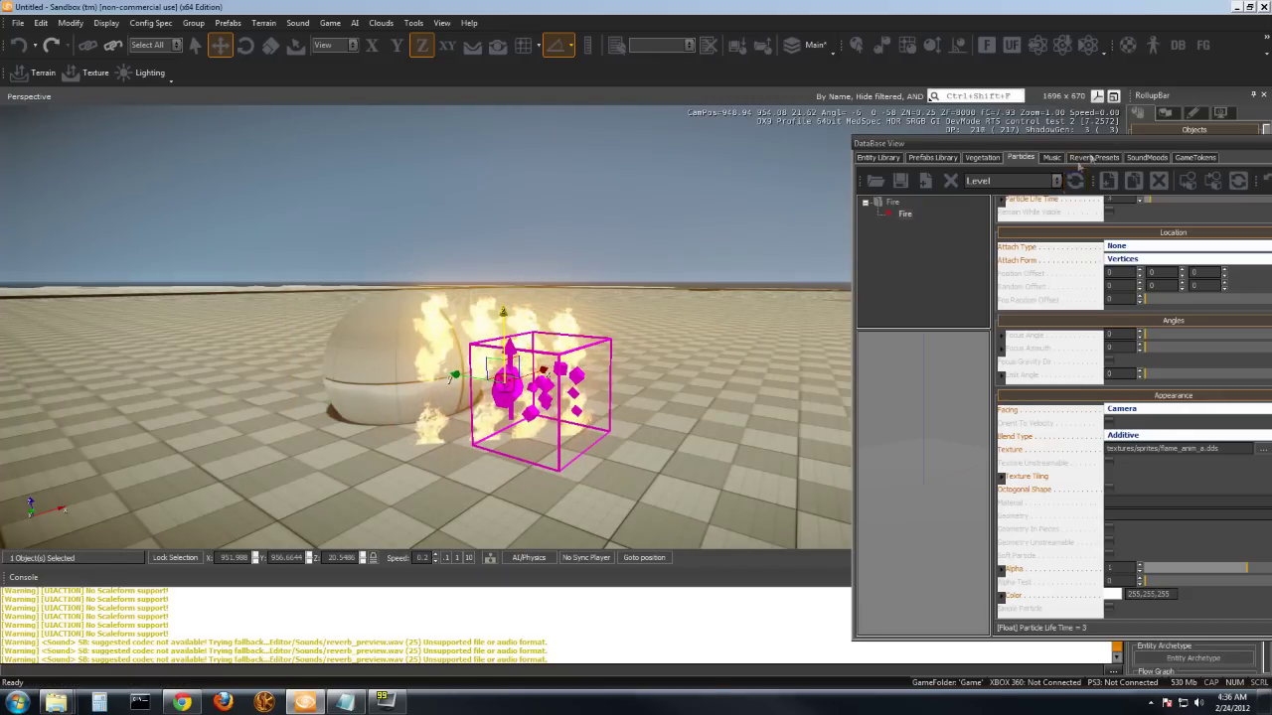
# Set the texture tiling to 4 tiles in X and 2 in Y, with a variant count of 8 and 32 animation frames.
pyautogui.moveTo(1098, 149); pyautogui.dragTo(893, 127)
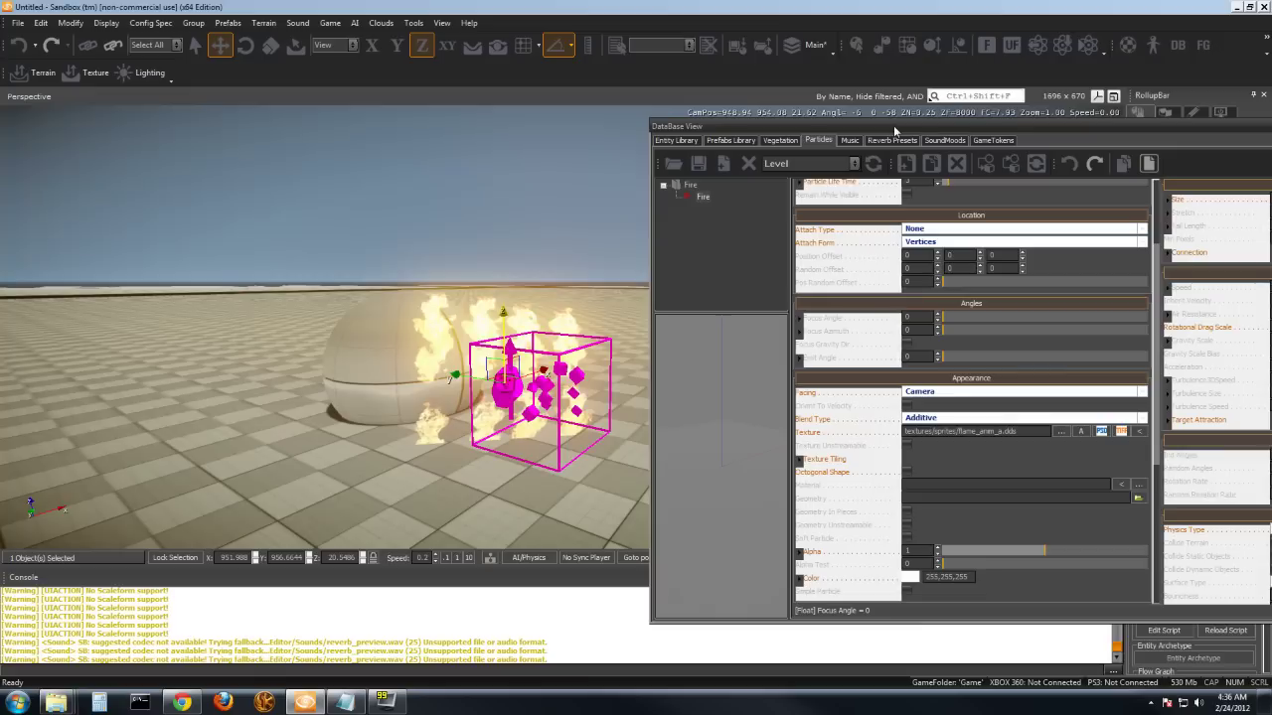
pyautogui.click(799, 462)
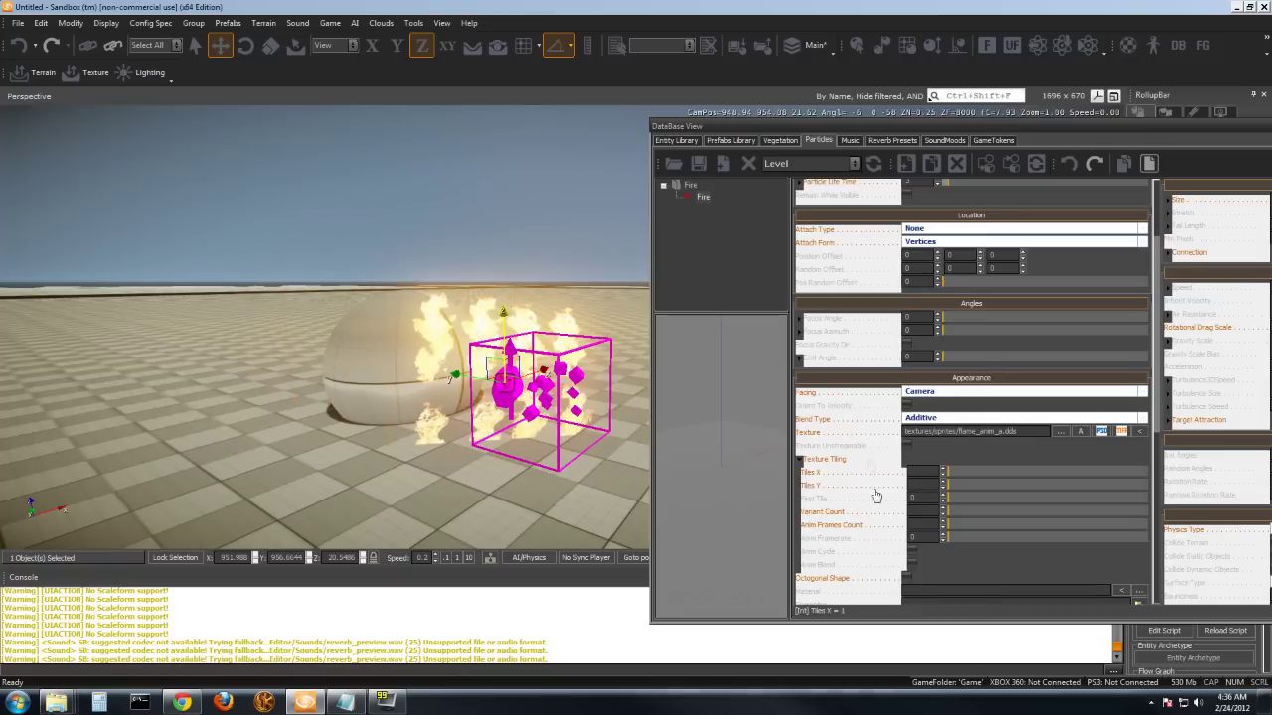
pyautogui.click(944, 471)
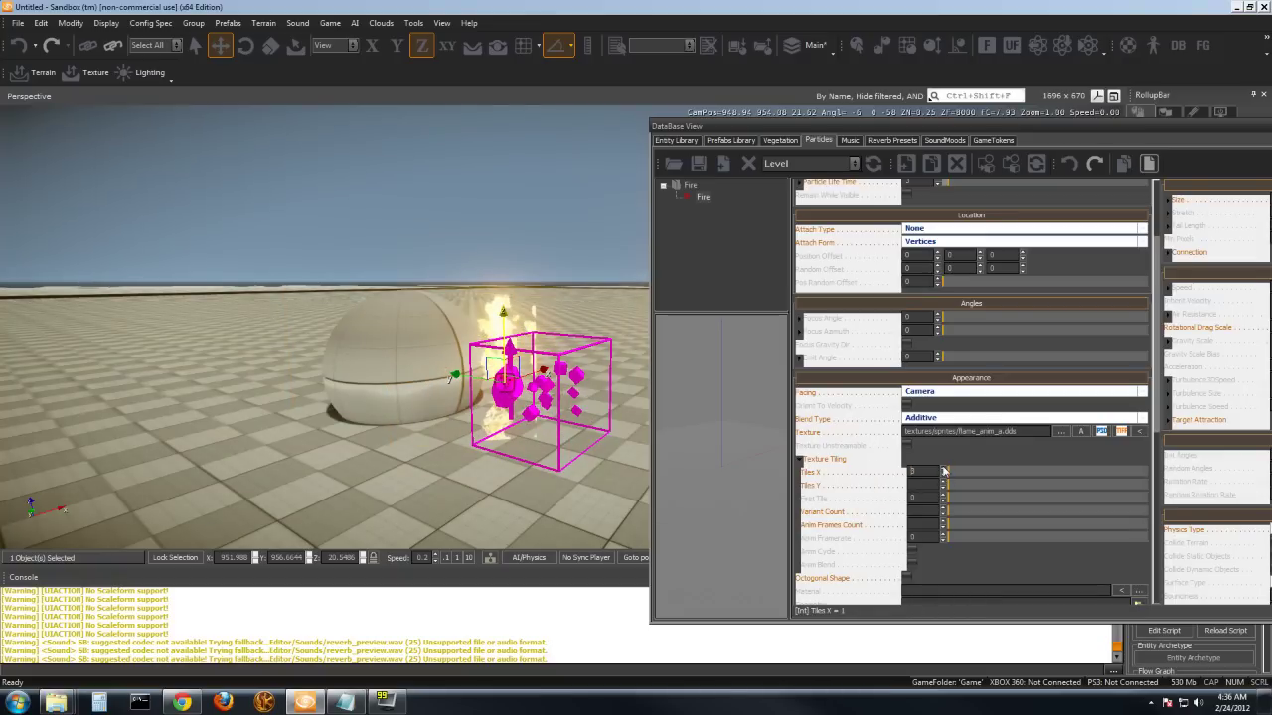
pyautogui.click(944, 487)
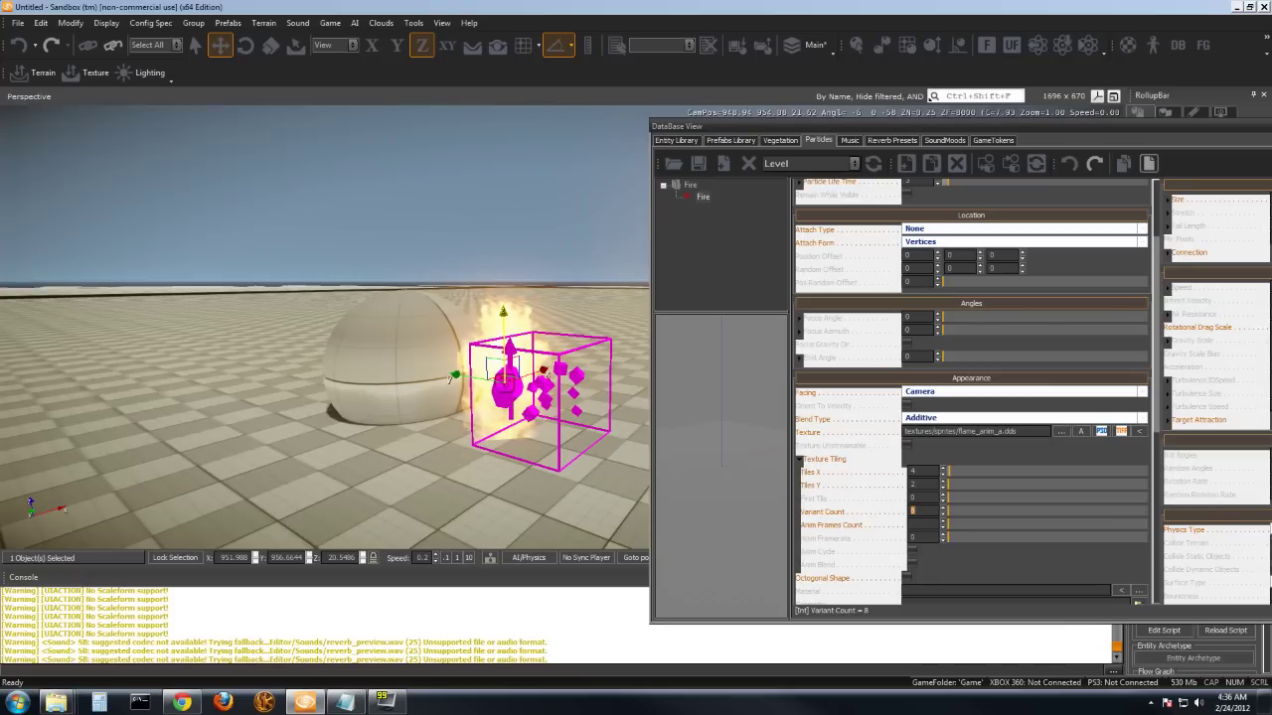
pyautogui.moveTo(943, 529); pyautogui.dragTo(944, 509)
pyautogui.click(912, 524)
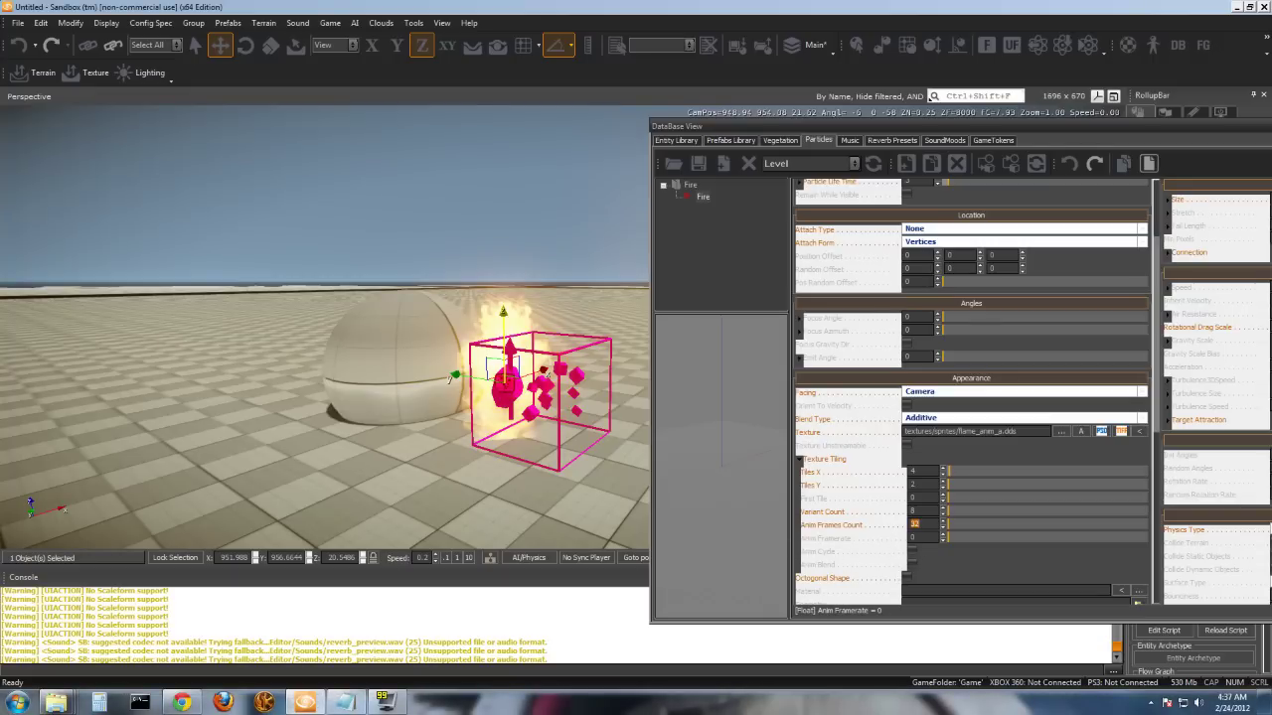
# Set the texture animation framerate to 8 and enable both Anim Cycle and Anim Blend.
pyautogui.moveTo(944, 542); pyautogui.dragTo(944, 540)
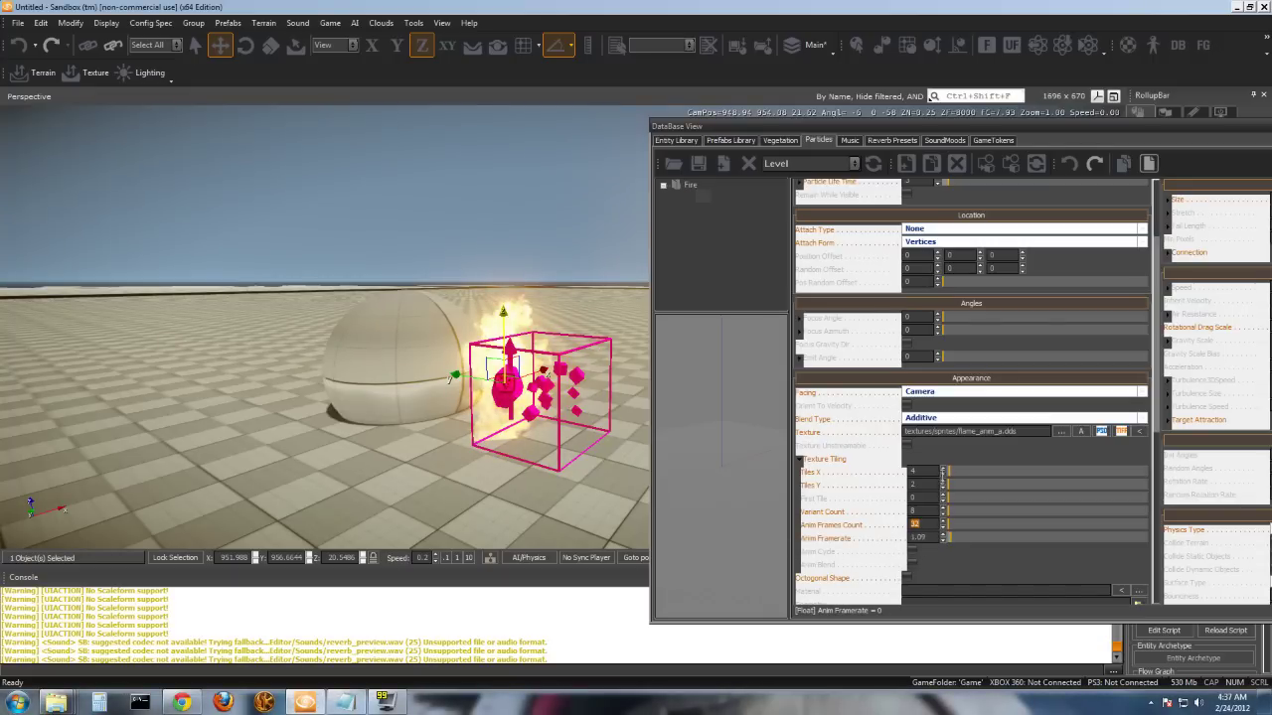
pyautogui.moveTo(944, 536); pyautogui.dragTo(932, 316)
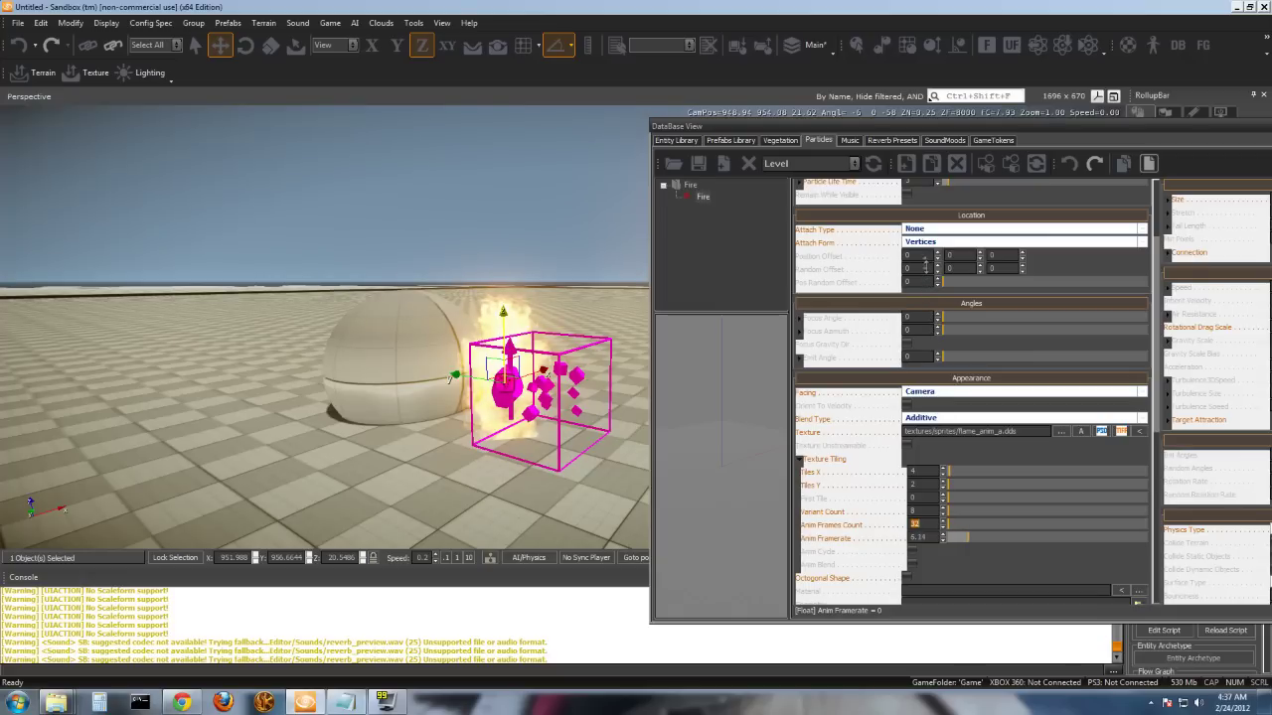
pyautogui.moveTo(925, 266); pyautogui.dragTo(917, 213)
pyautogui.moveTo(915, 198); pyautogui.dragTo(915, 195)
pyautogui.click(912, 551)
pyautogui.click(912, 563)
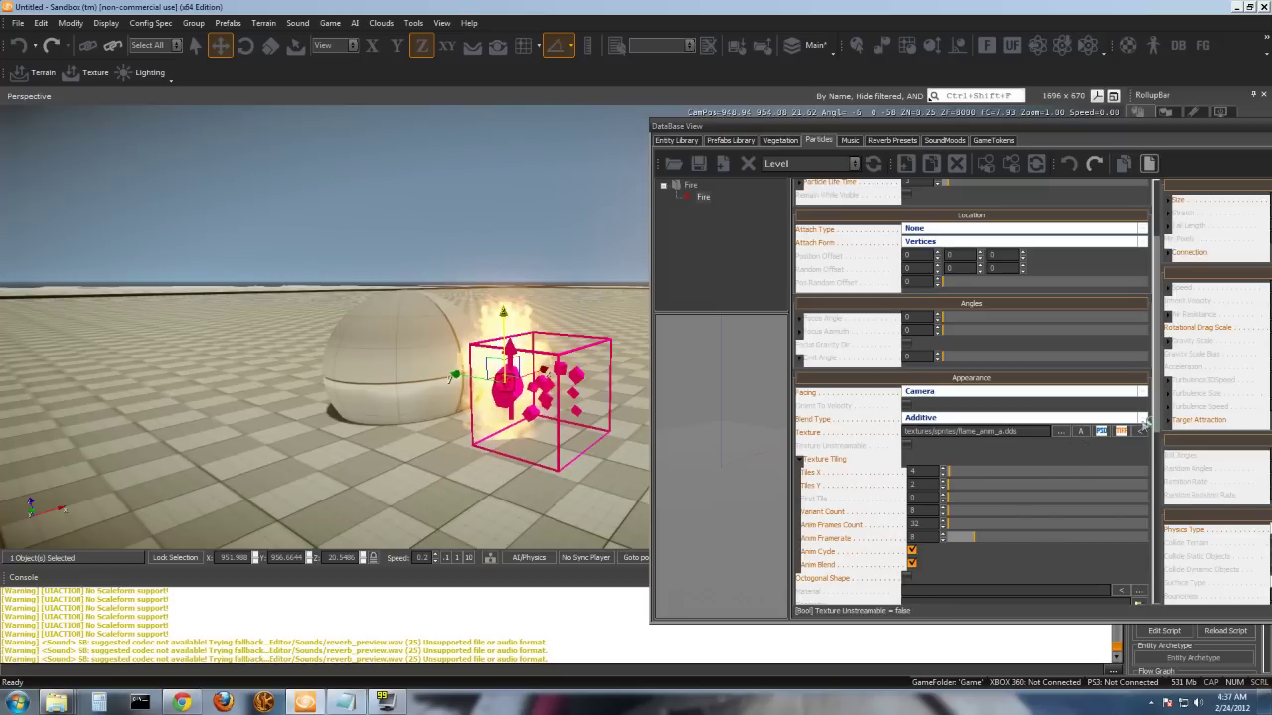
# Set the particle life time's random variation to 1 and lower its emitter strength curve to 0 at the end.
pyautogui.moveTo(1152, 365); pyautogui.dragTo(1157, 310)
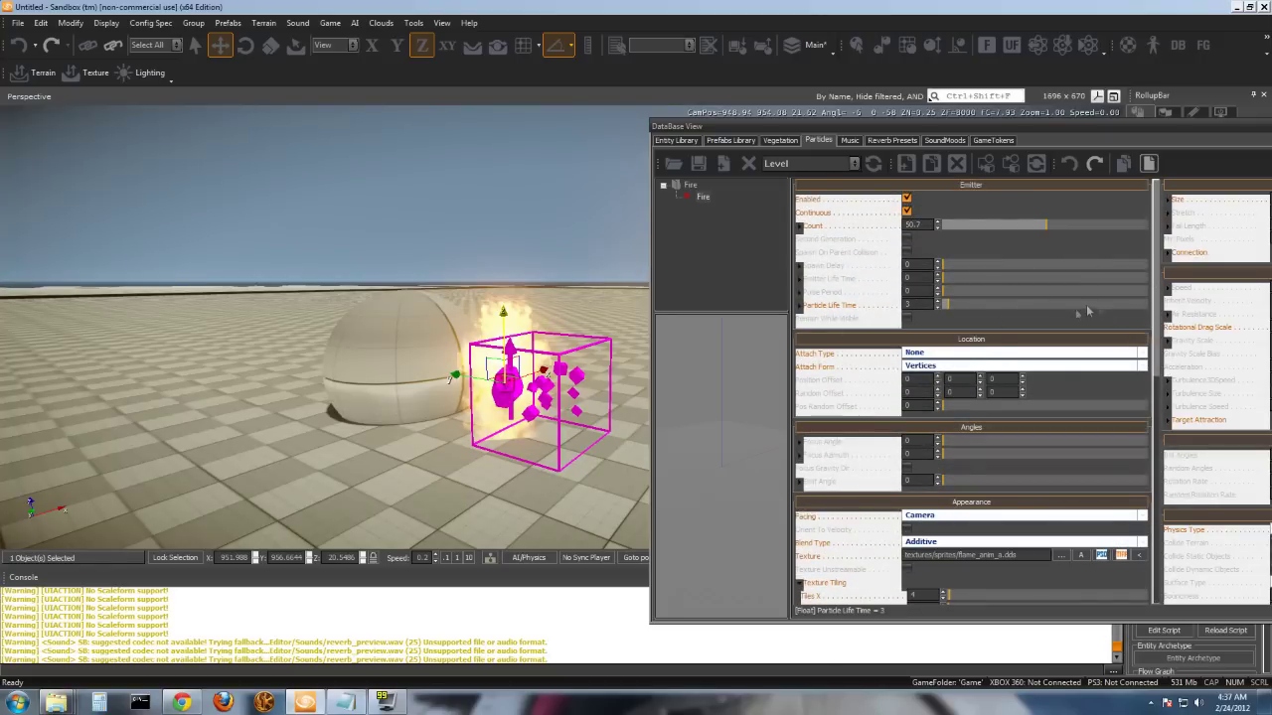
pyautogui.click(799, 307)
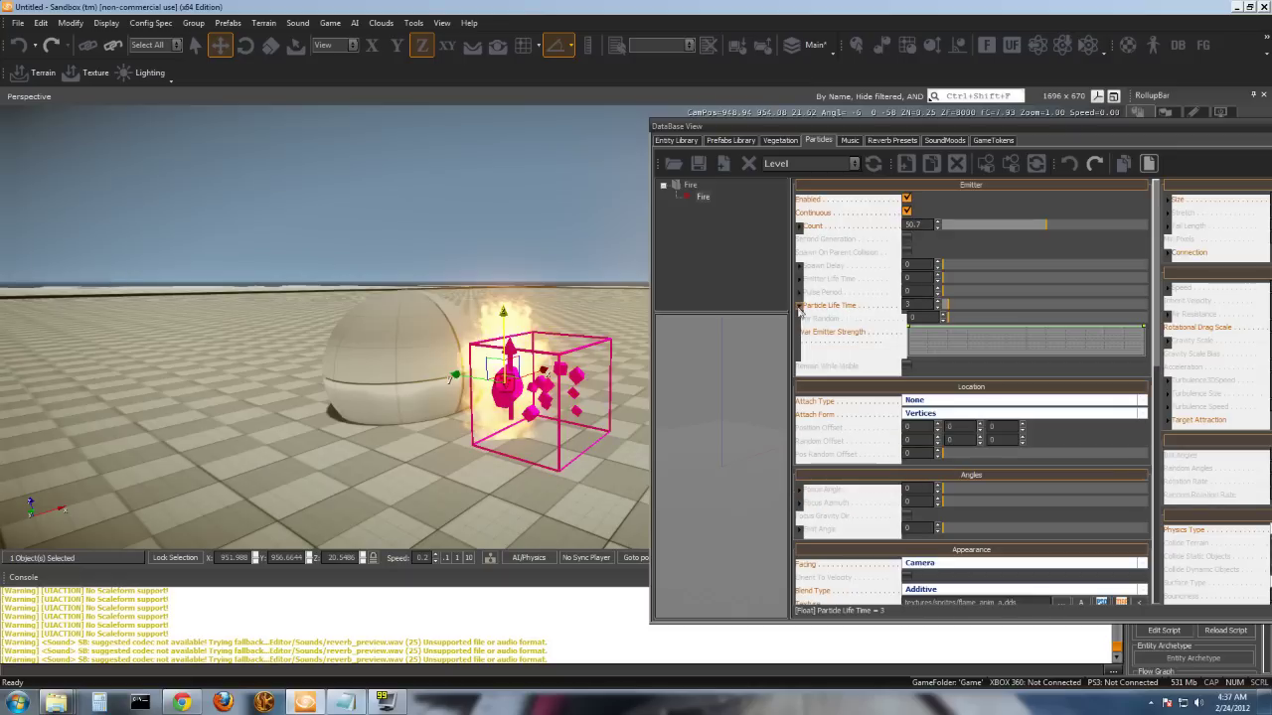
pyautogui.click(945, 322)
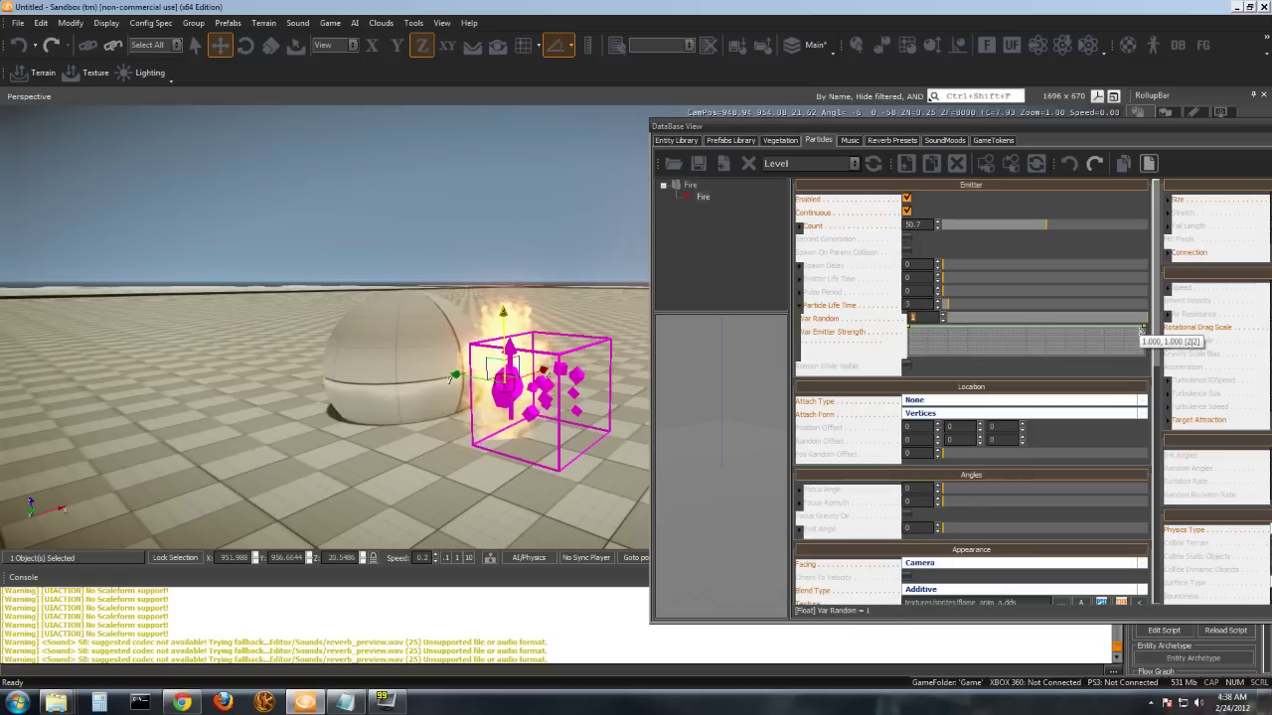
pyautogui.moveTo(1143, 328); pyautogui.dragTo(1148, 356)
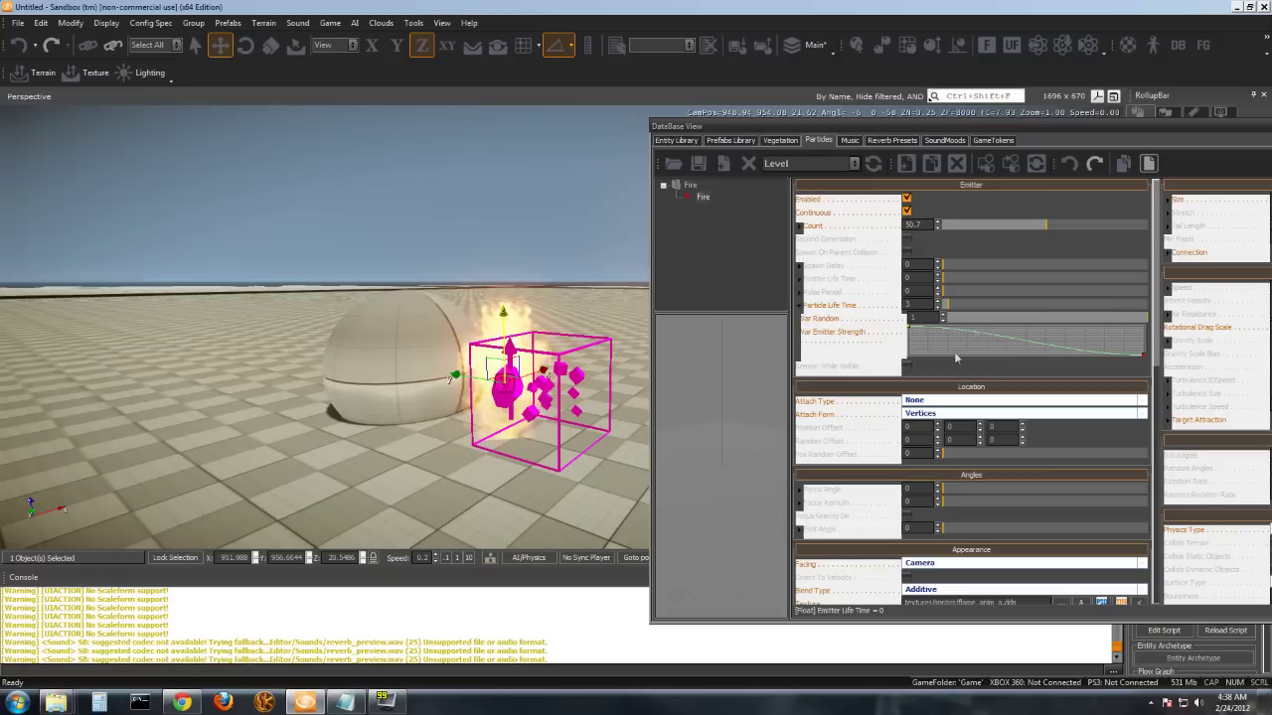
# Set the random variation of the particle size to about 0.305.
pyautogui.moveTo(1033, 126); pyautogui.dragTo(1028, 116)
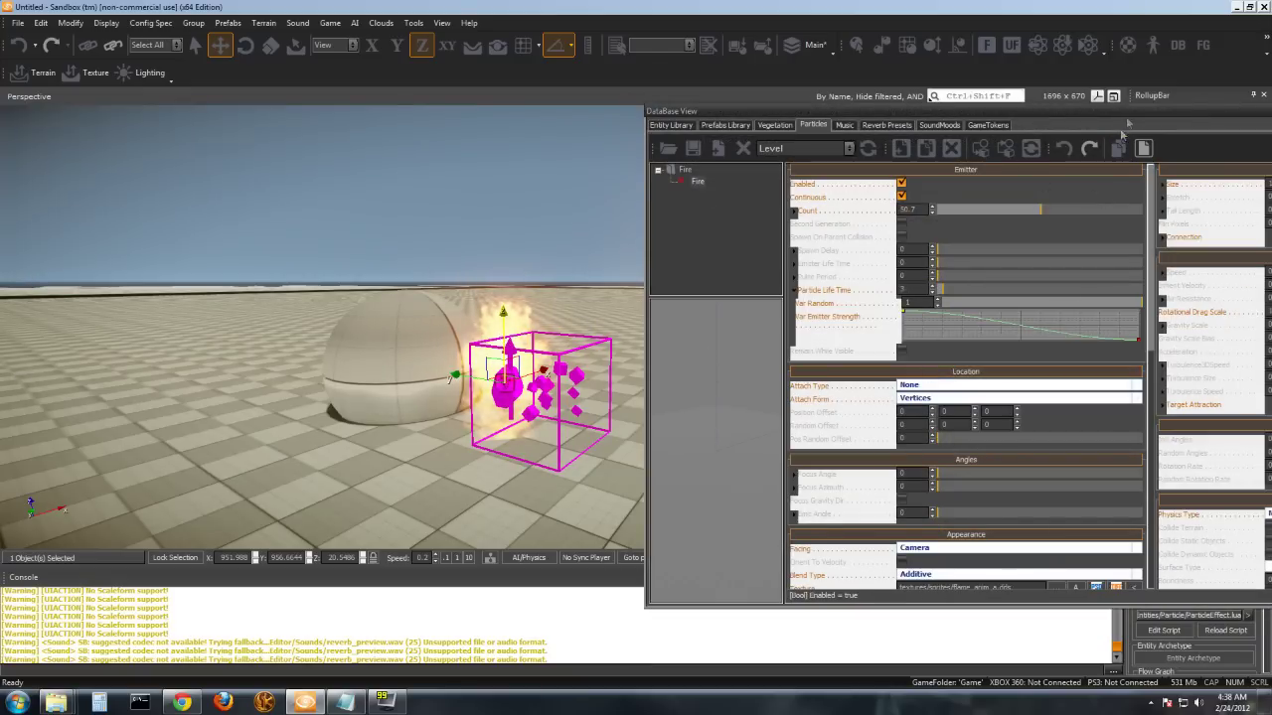
pyautogui.moveTo(1130, 116); pyautogui.dragTo(831, 210)
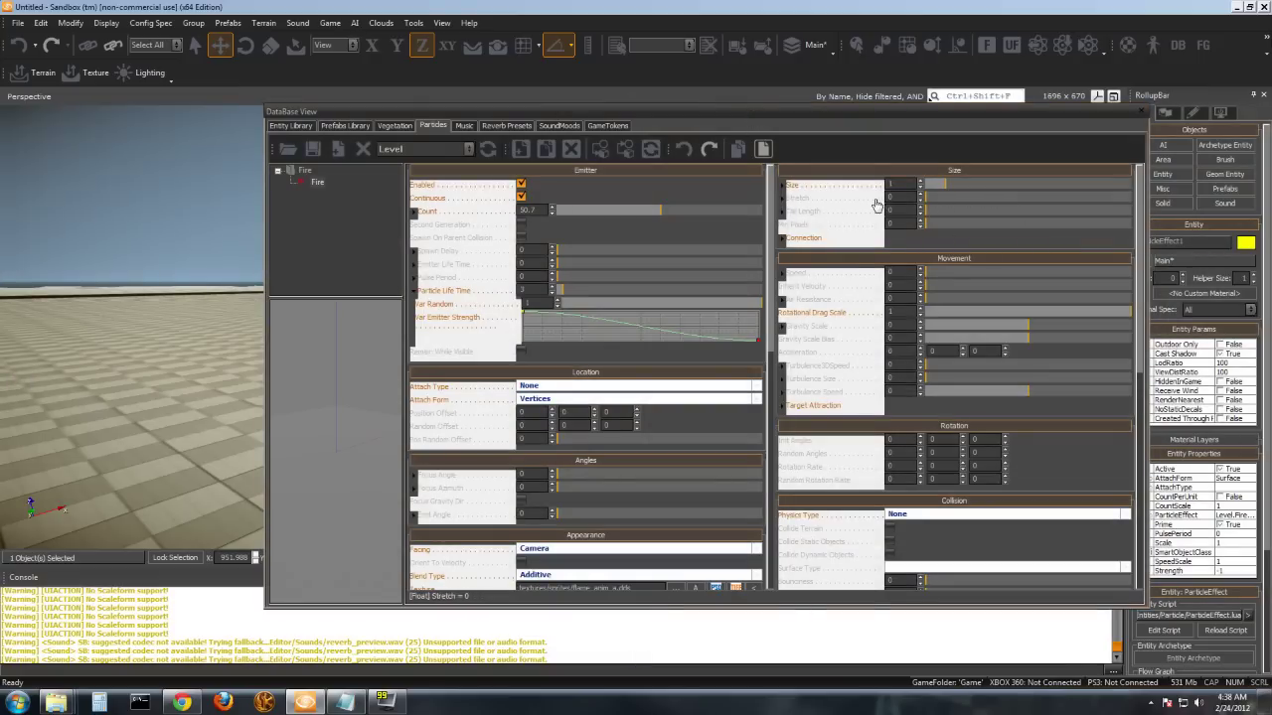
pyautogui.click(782, 184)
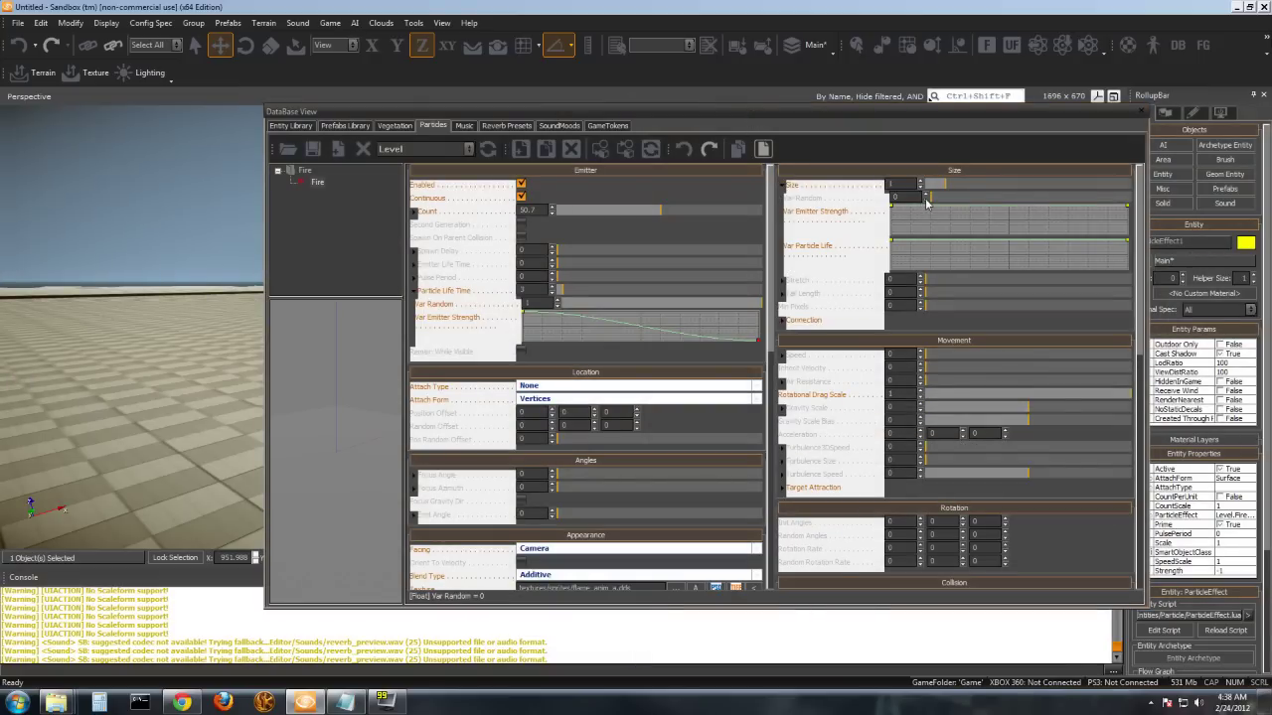
pyautogui.moveTo(927, 201); pyautogui.dragTo(912, 79)
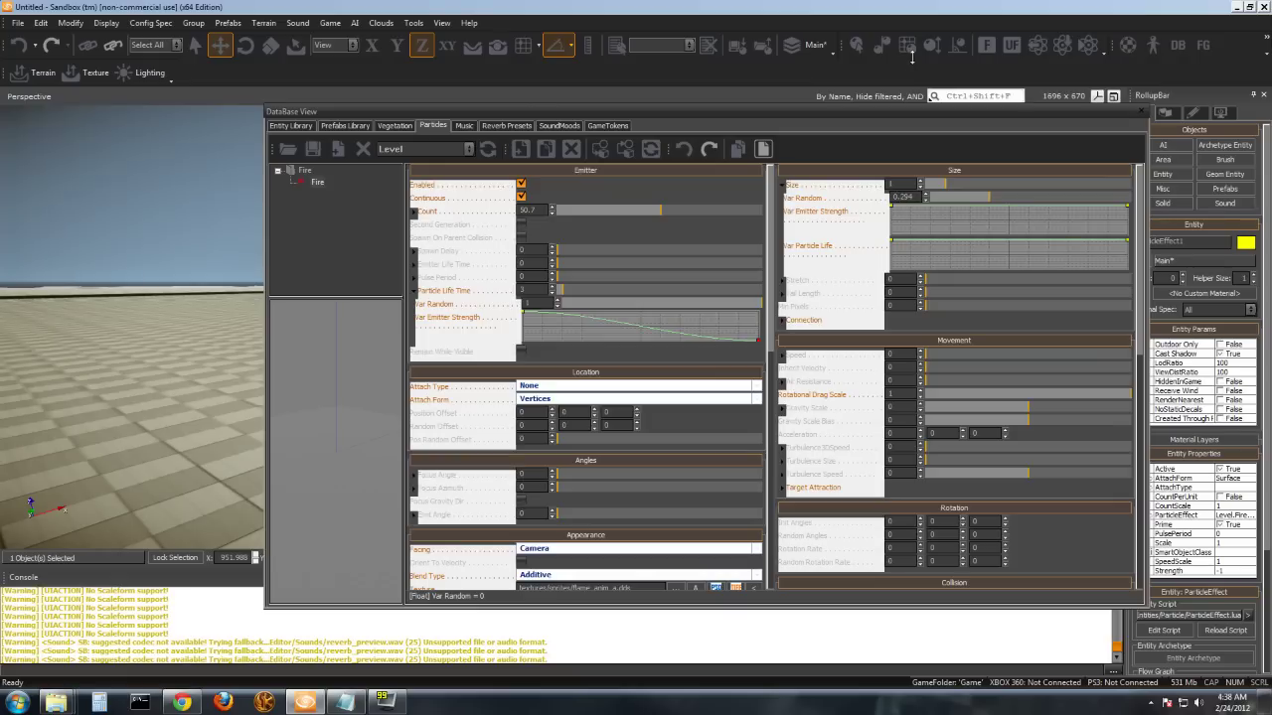
pyautogui.click(902, 196)
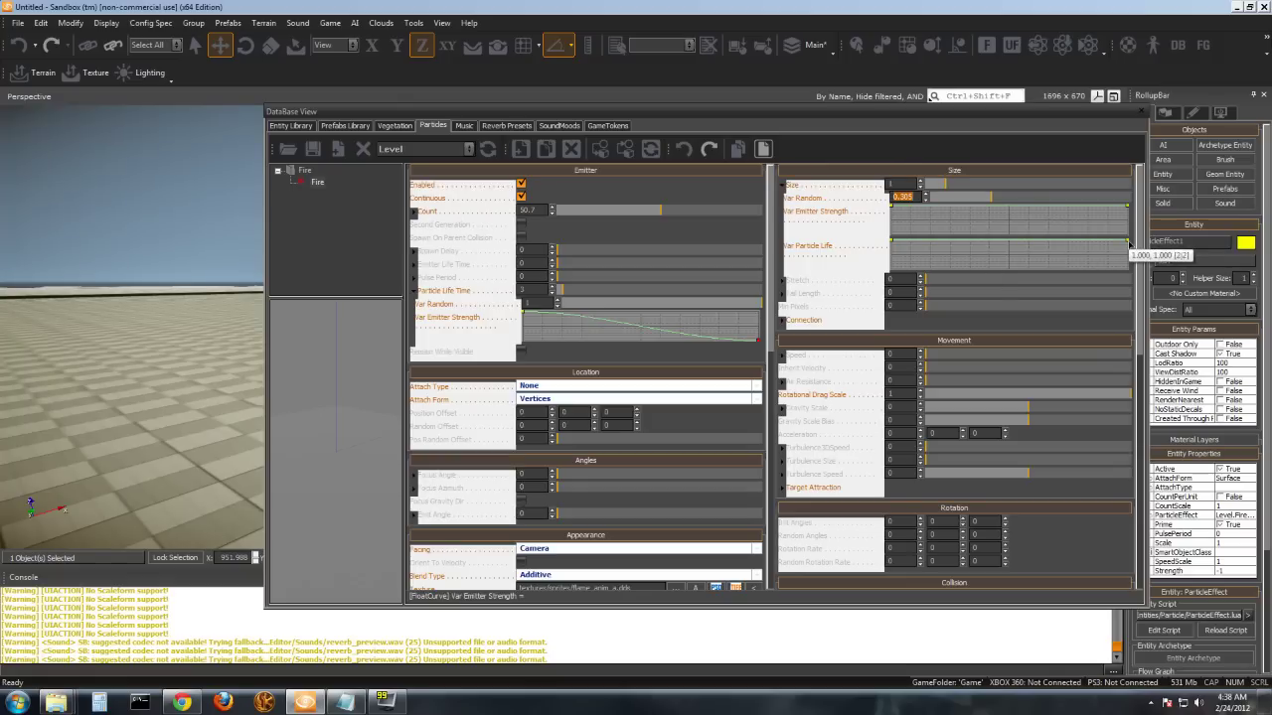
# Shape the size's particle life curve to fall to 0 at the end, with a raised point just past the middle.
pyautogui.moveTo(1127, 242); pyautogui.dragTo(1133, 273)
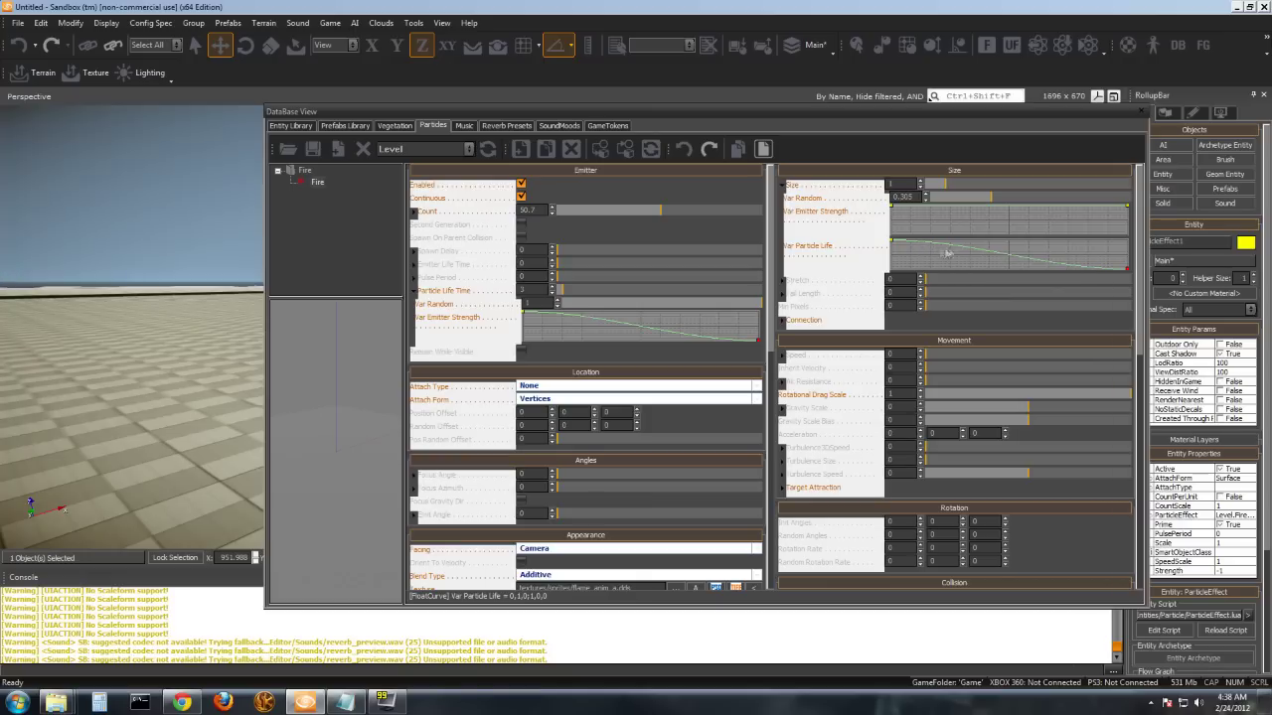
pyautogui.click(1011, 260)
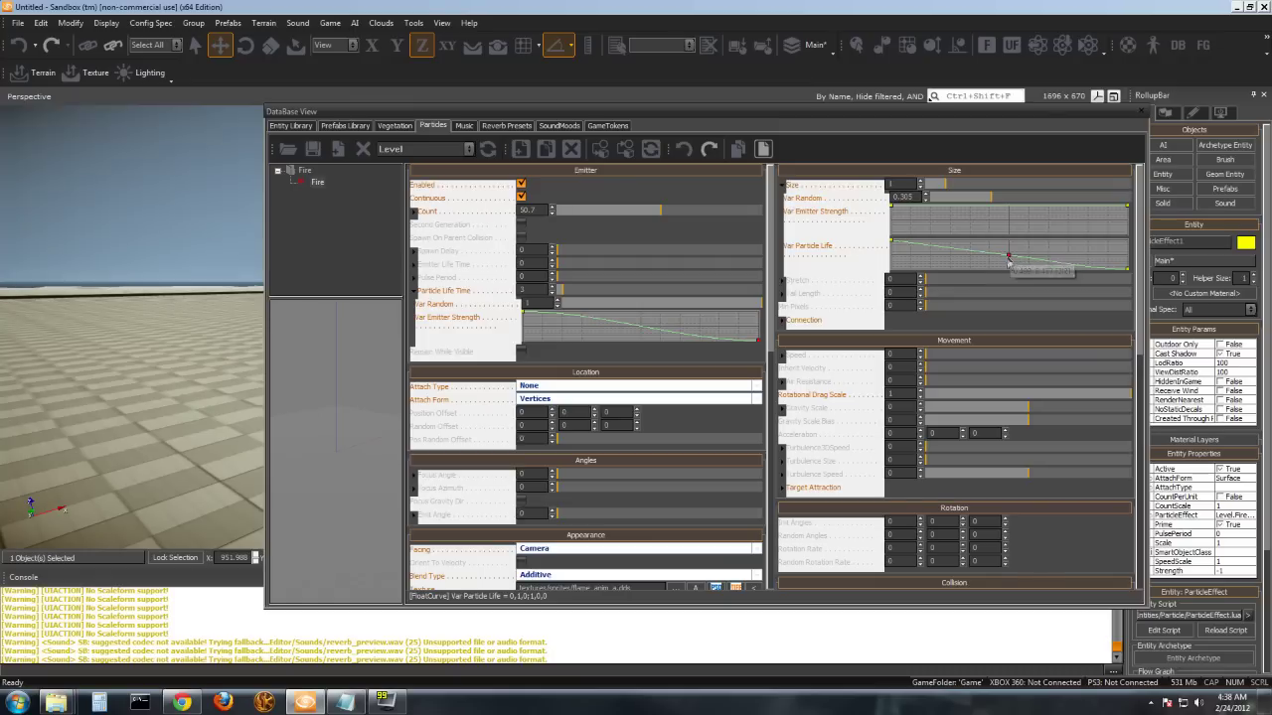
pyautogui.moveTo(1010, 259); pyautogui.dragTo(1033, 246)
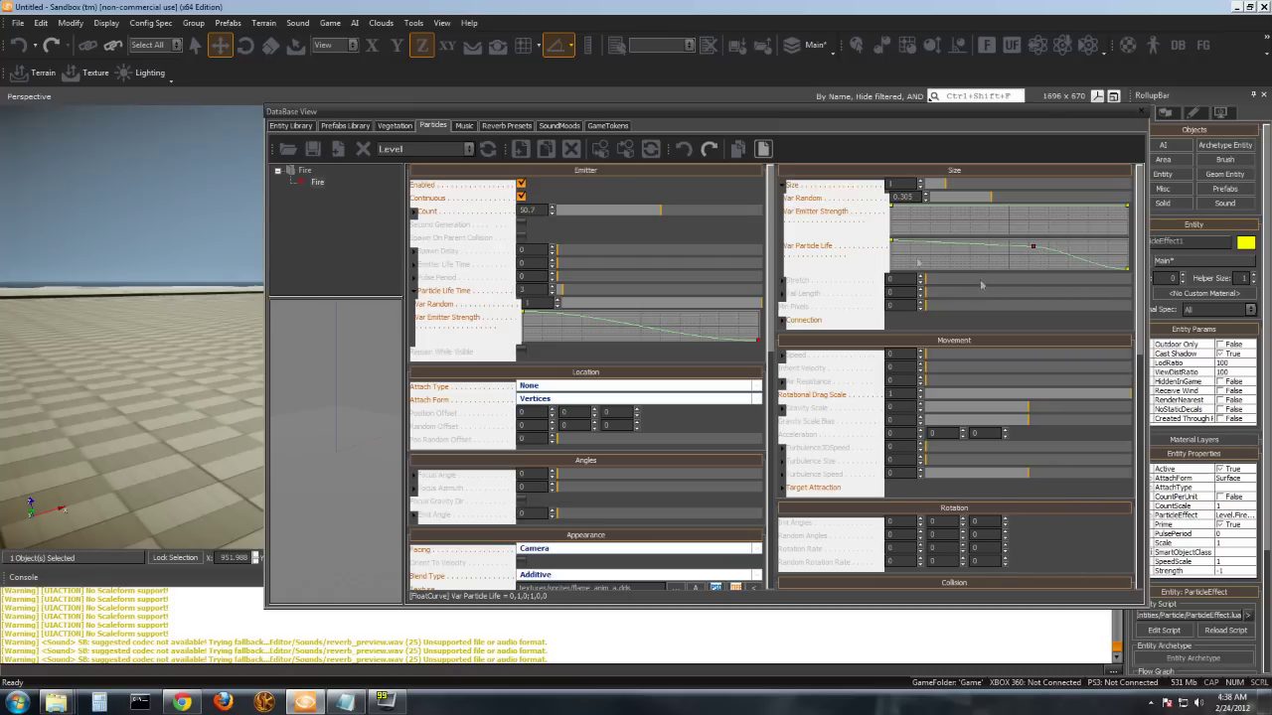
pyautogui.click(780, 186)
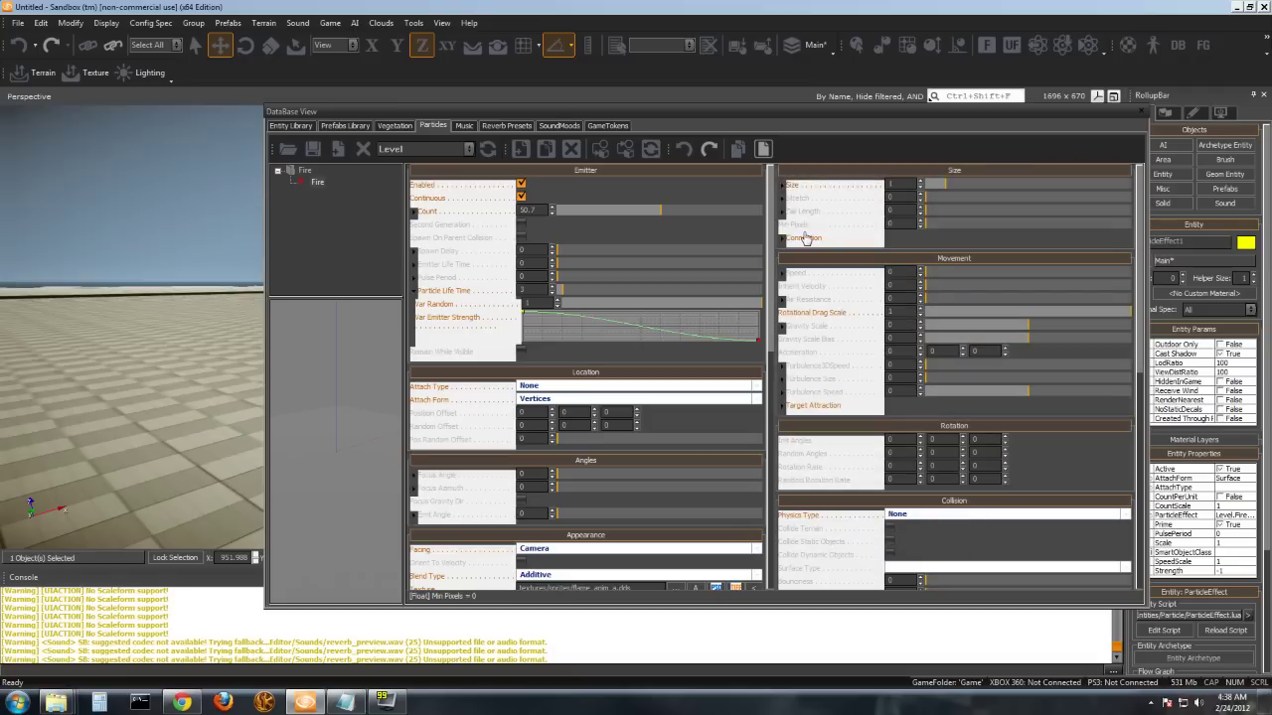
# Set the particle stretch to about 0.361 with a random variation of about 0.2.
pyautogui.click(781, 198)
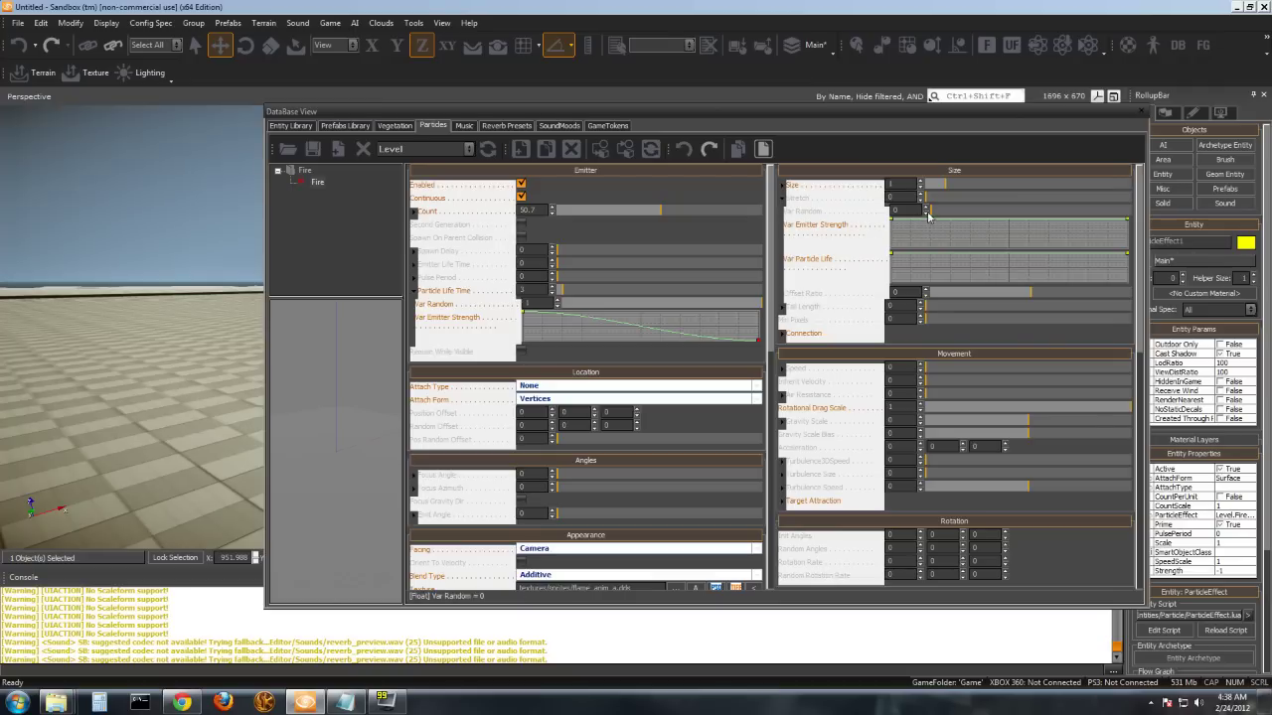
pyautogui.moveTo(921, 197); pyautogui.dragTo(920, 68)
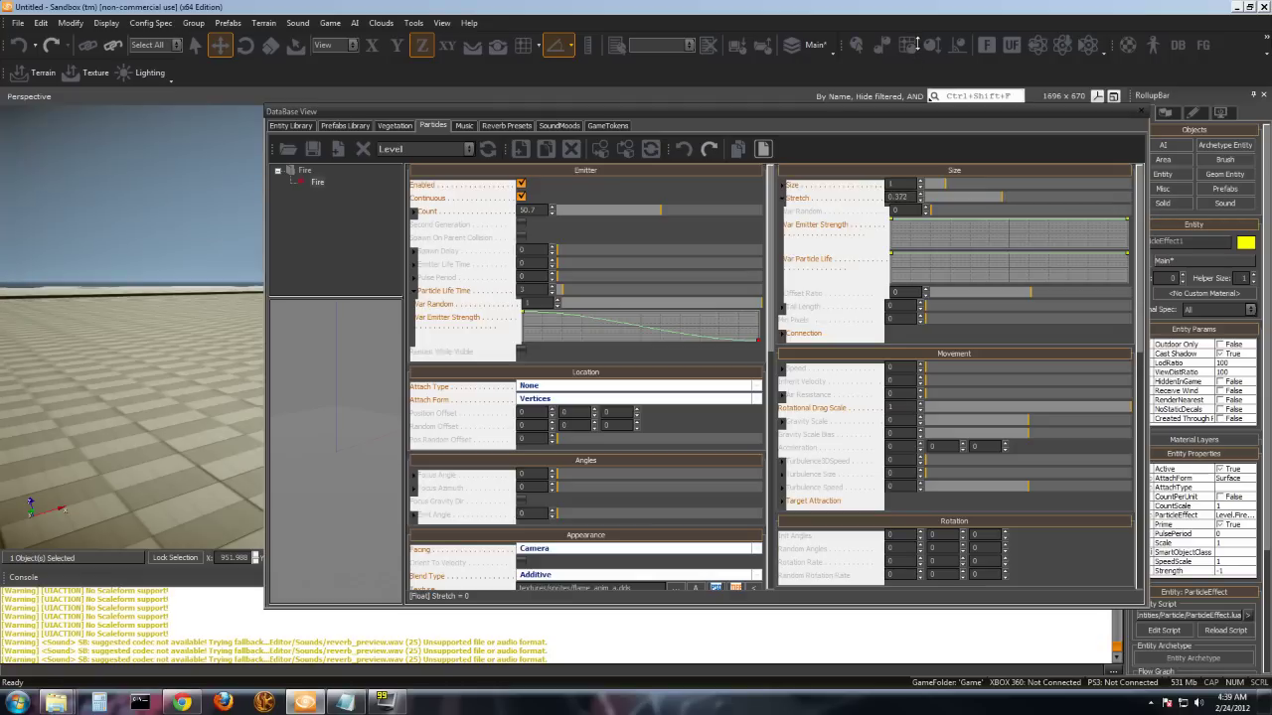
pyautogui.moveTo(917, 50); pyautogui.dragTo(917, 53)
pyautogui.moveTo(928, 215); pyautogui.dragTo(930, 138)
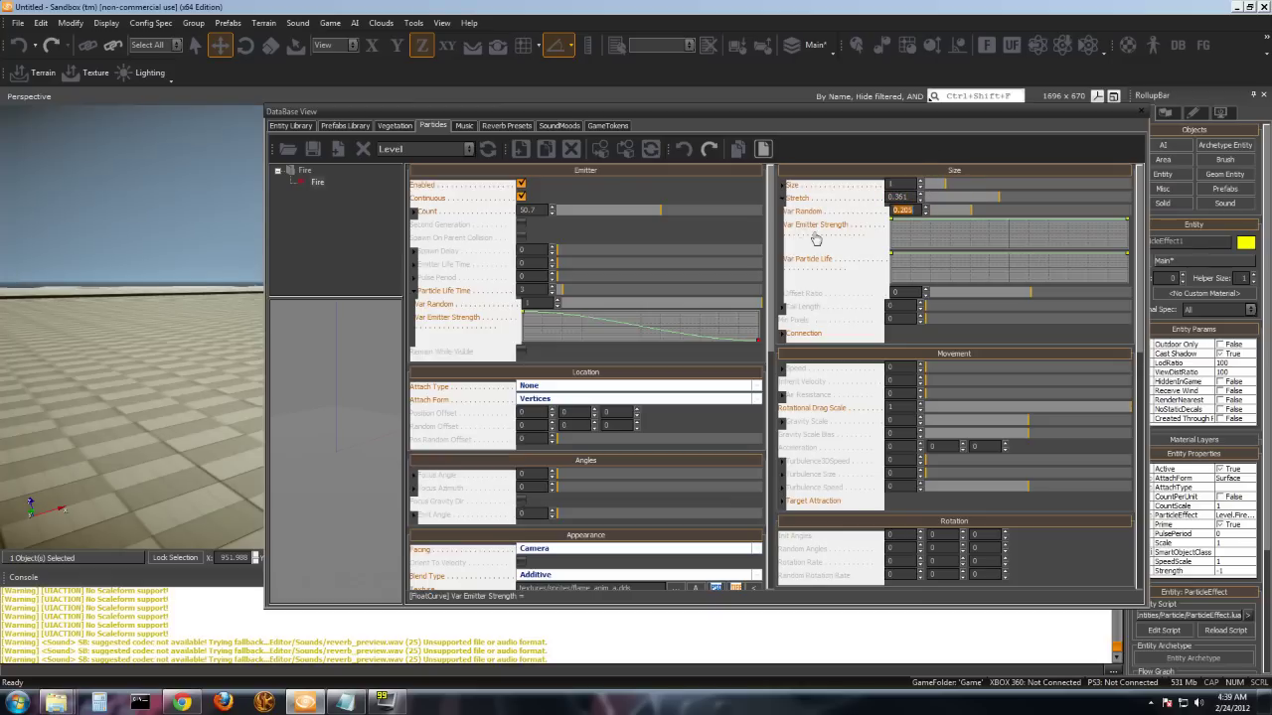
pyautogui.click(781, 199)
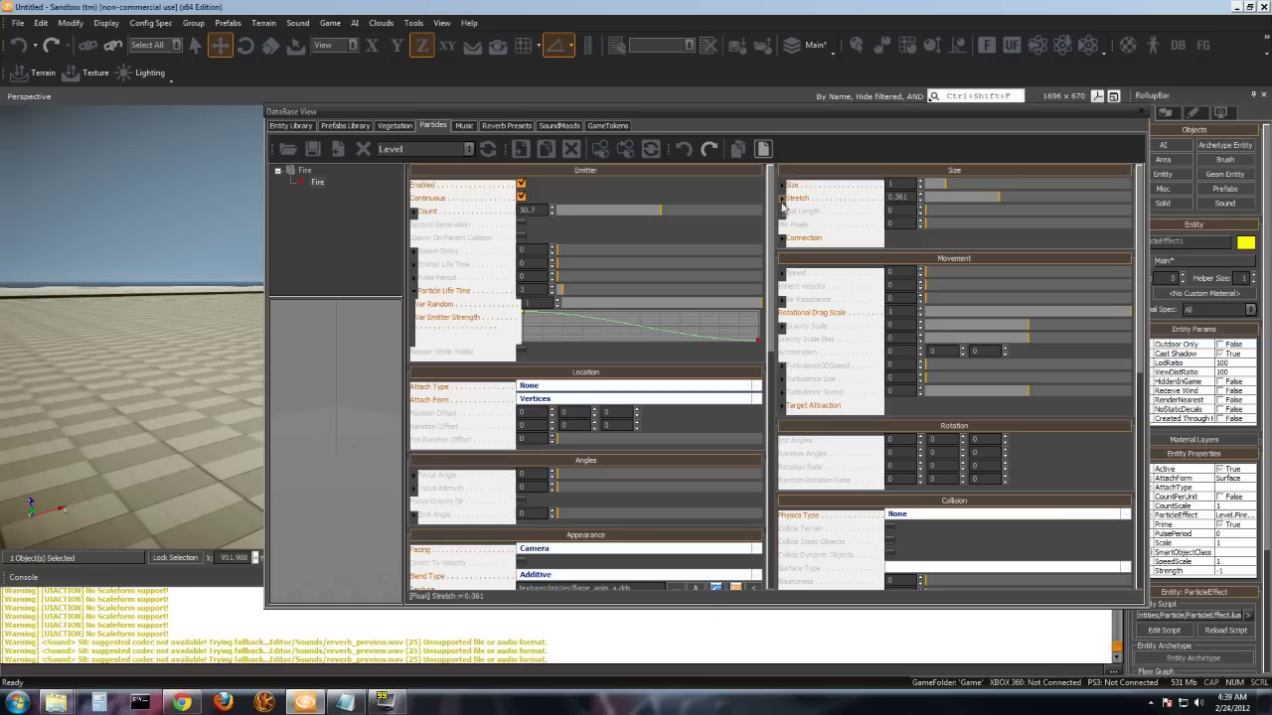
# Set the particles' movement speed to 2.9 and uncover the flame in the level.
pyautogui.click(783, 187)
pyautogui.click(783, 199)
pyautogui.click(783, 212)
pyautogui.click(778, 274)
pyautogui.click(781, 273)
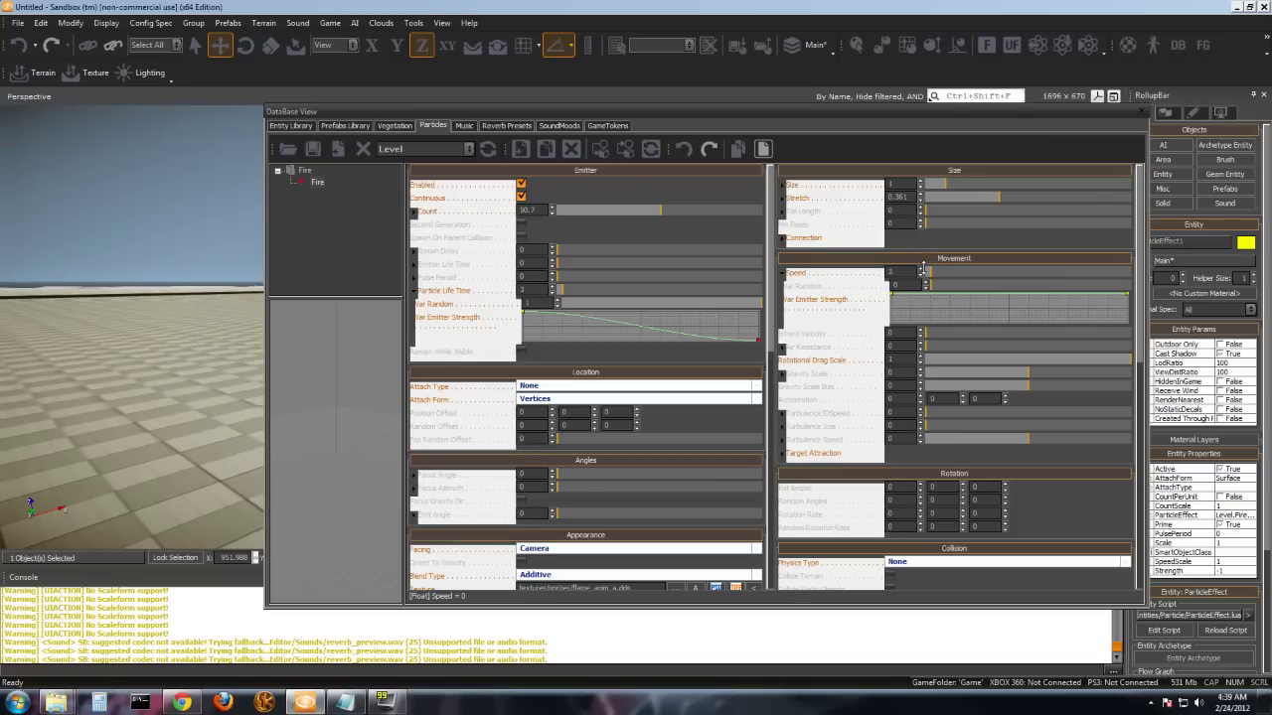
pyautogui.click(922, 272)
pyautogui.moveTo(738, 115); pyautogui.dragTo(571, 306)
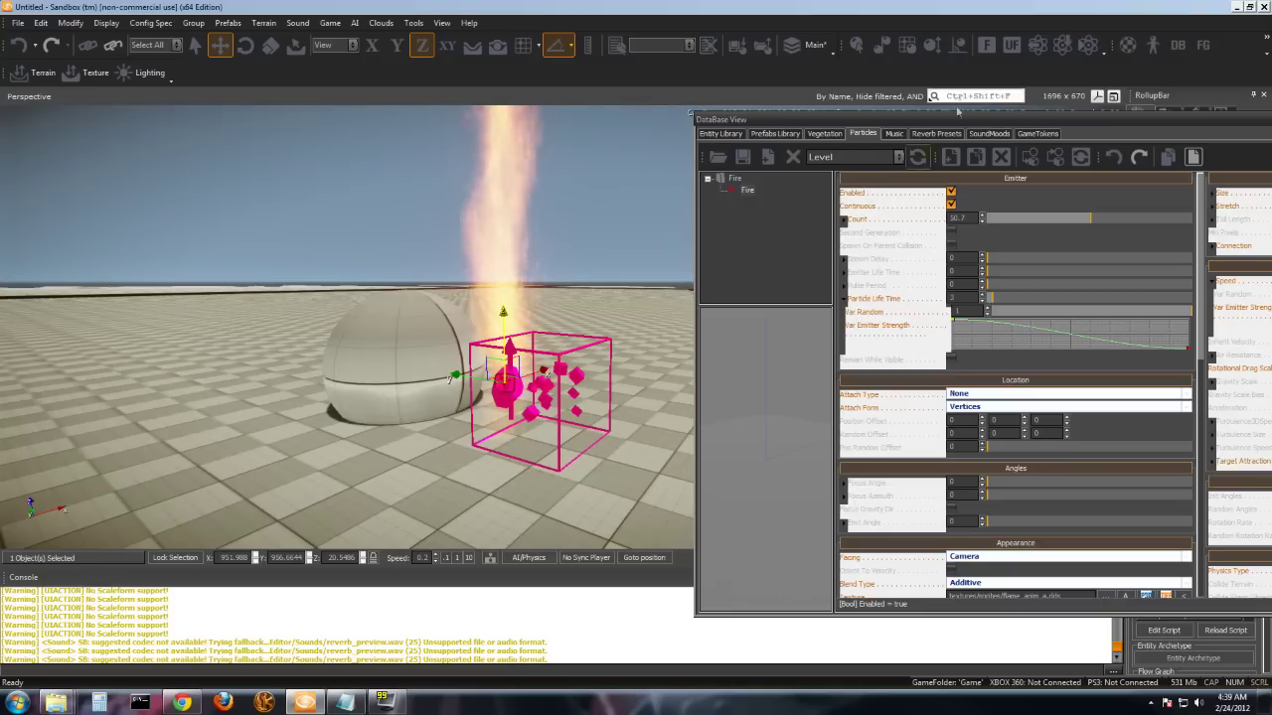
# Set the third component of Random Angles to 180 and of Random Rotation Rate to 50.
pyautogui.moveTo(918, 119); pyautogui.dragTo(665, 123)
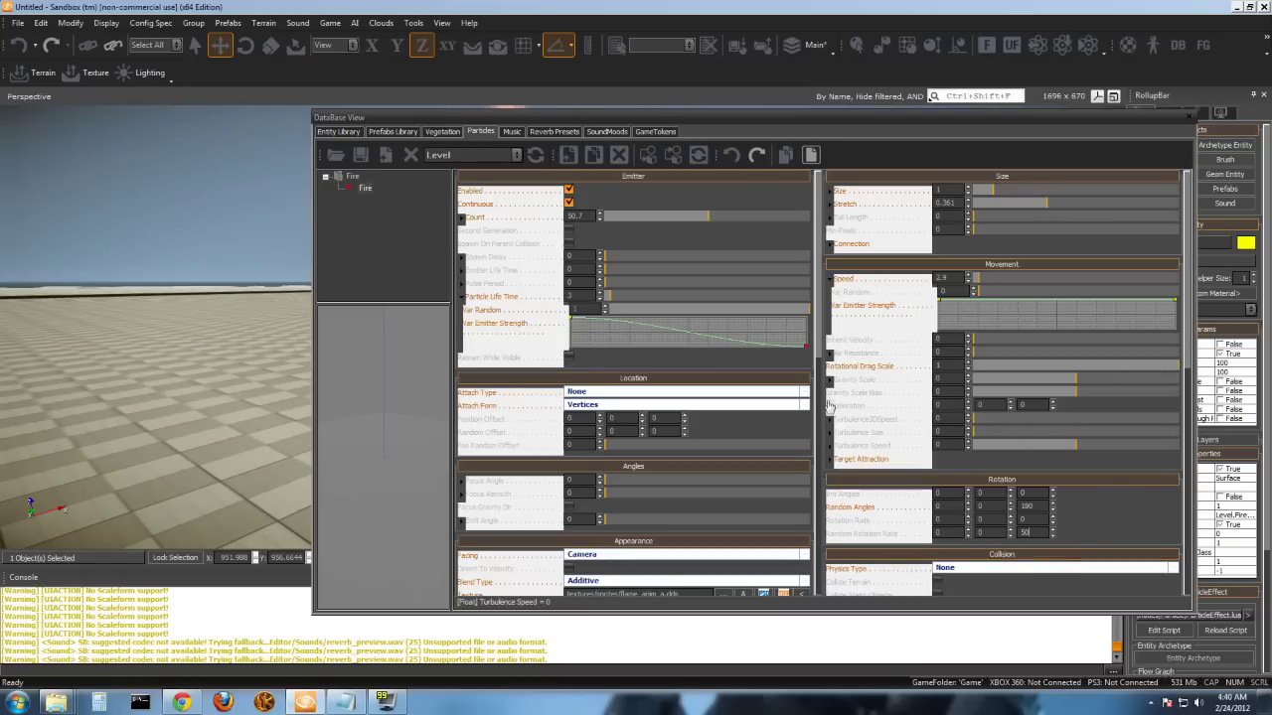
# Shape the alpha's particle life curve to start at 0, peak at 1 around 0.17 and fade to 0 at the end.
pyautogui.moveTo(815, 375); pyautogui.dragTo(829, 503)
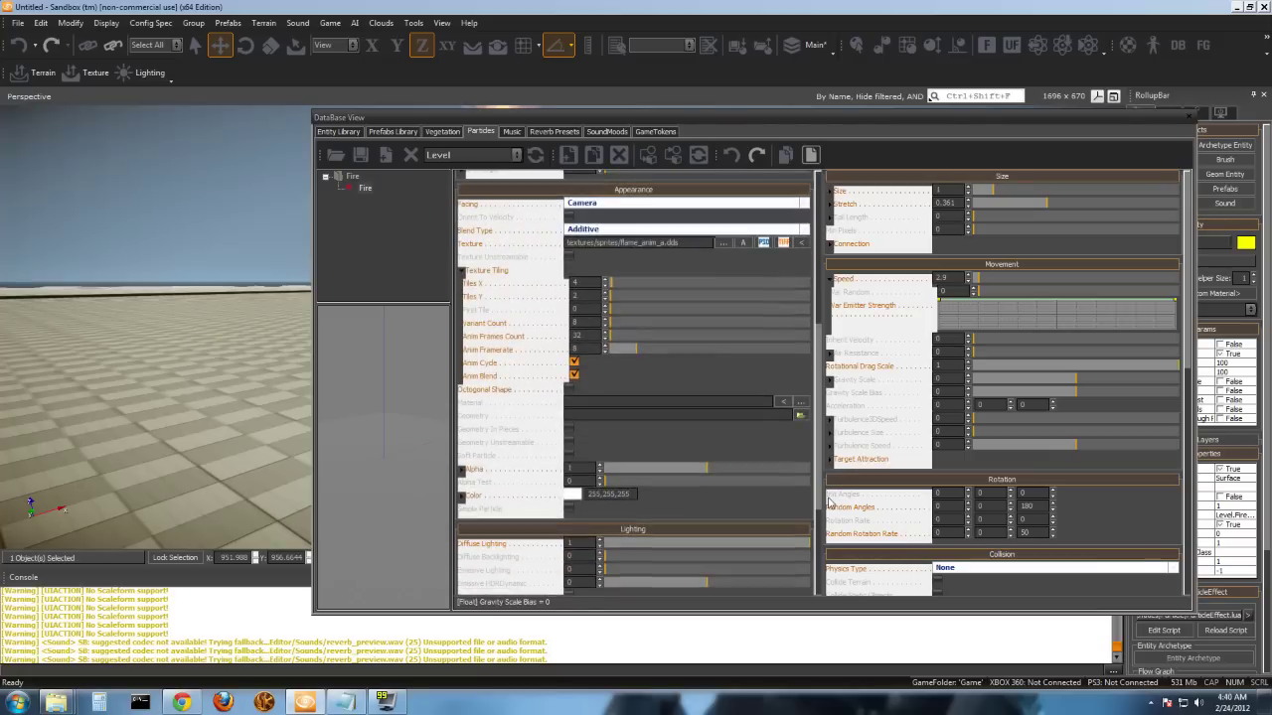
pyautogui.click(462, 469)
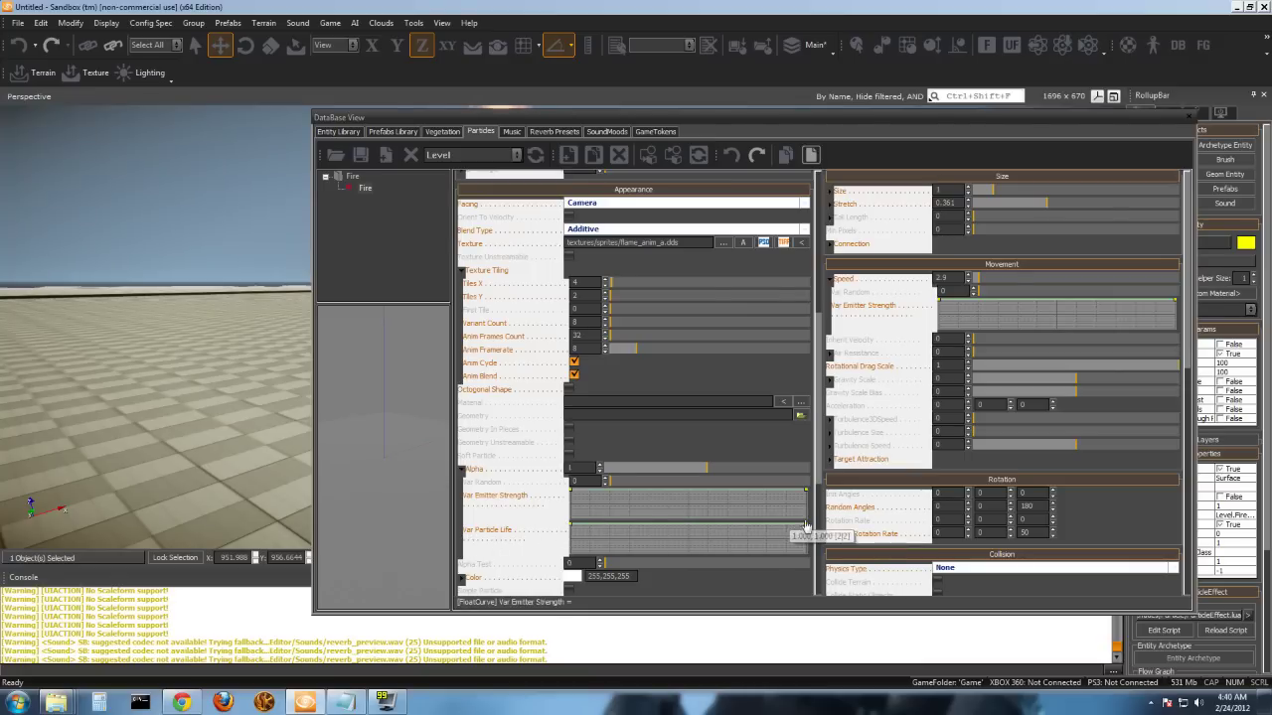
pyautogui.moveTo(807, 527); pyautogui.dragTo(807, 551)
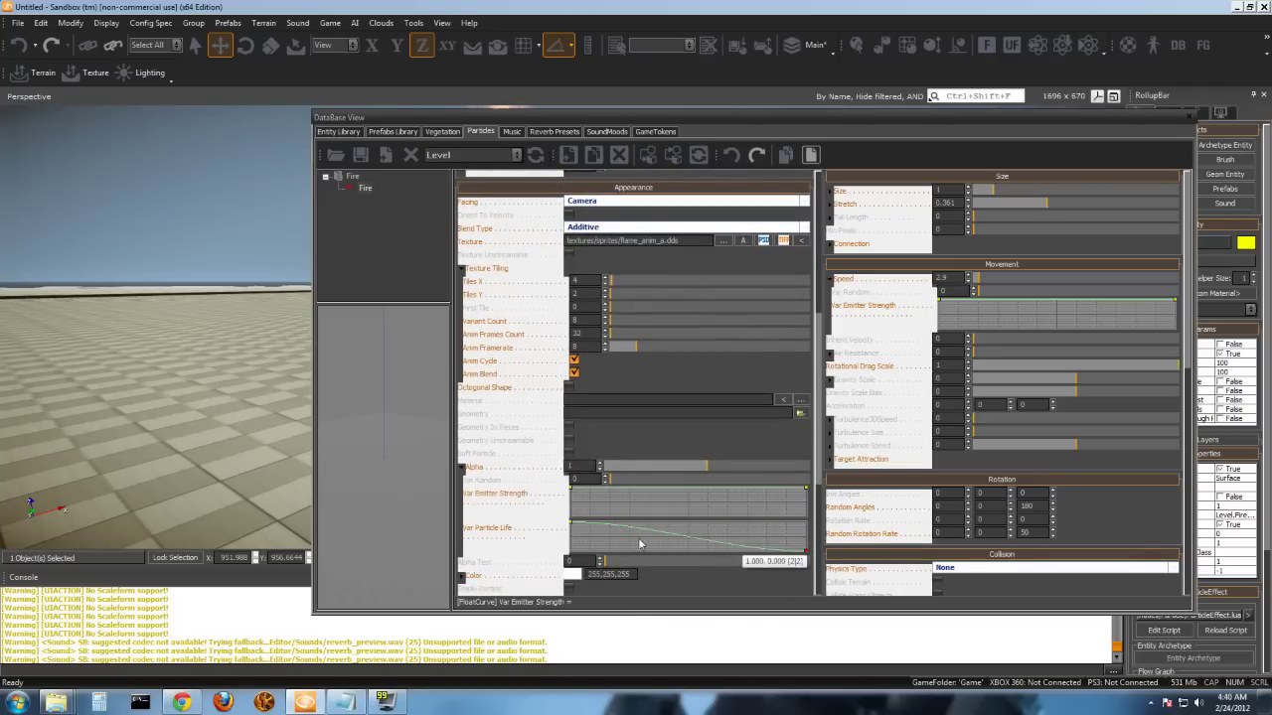
pyautogui.click(669, 534)
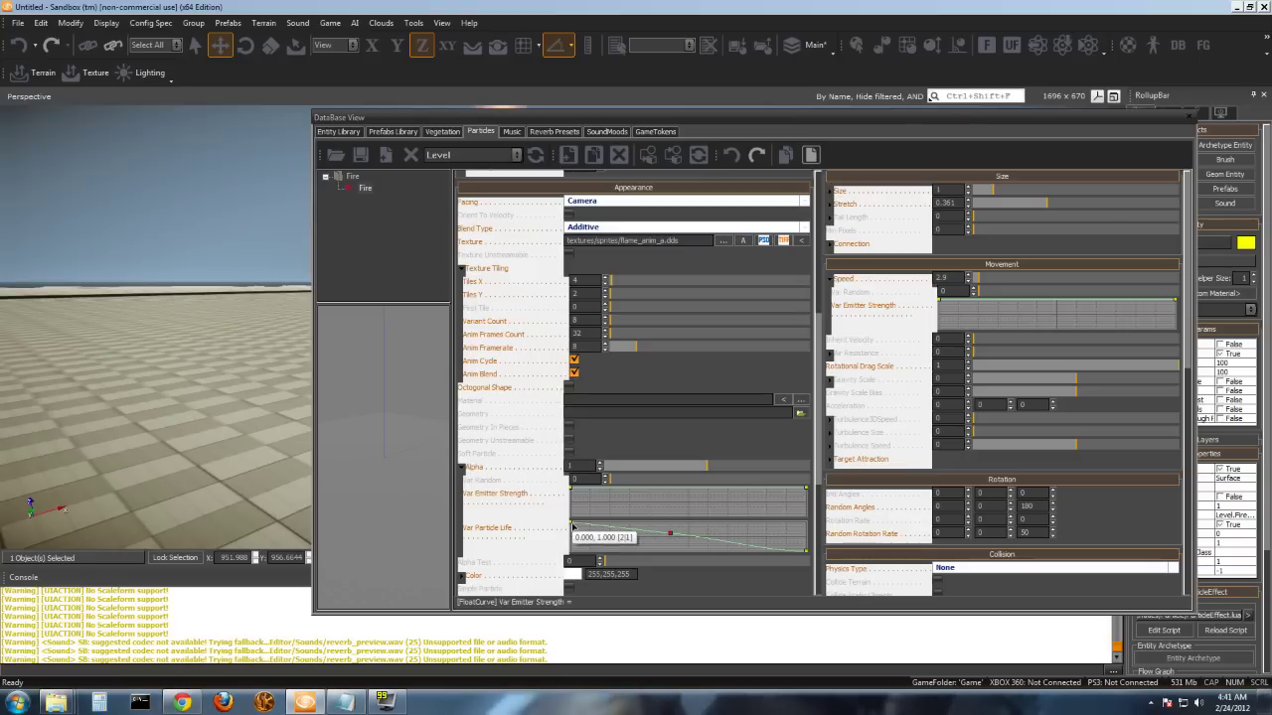
pyautogui.moveTo(573, 527); pyautogui.dragTo(571, 552)
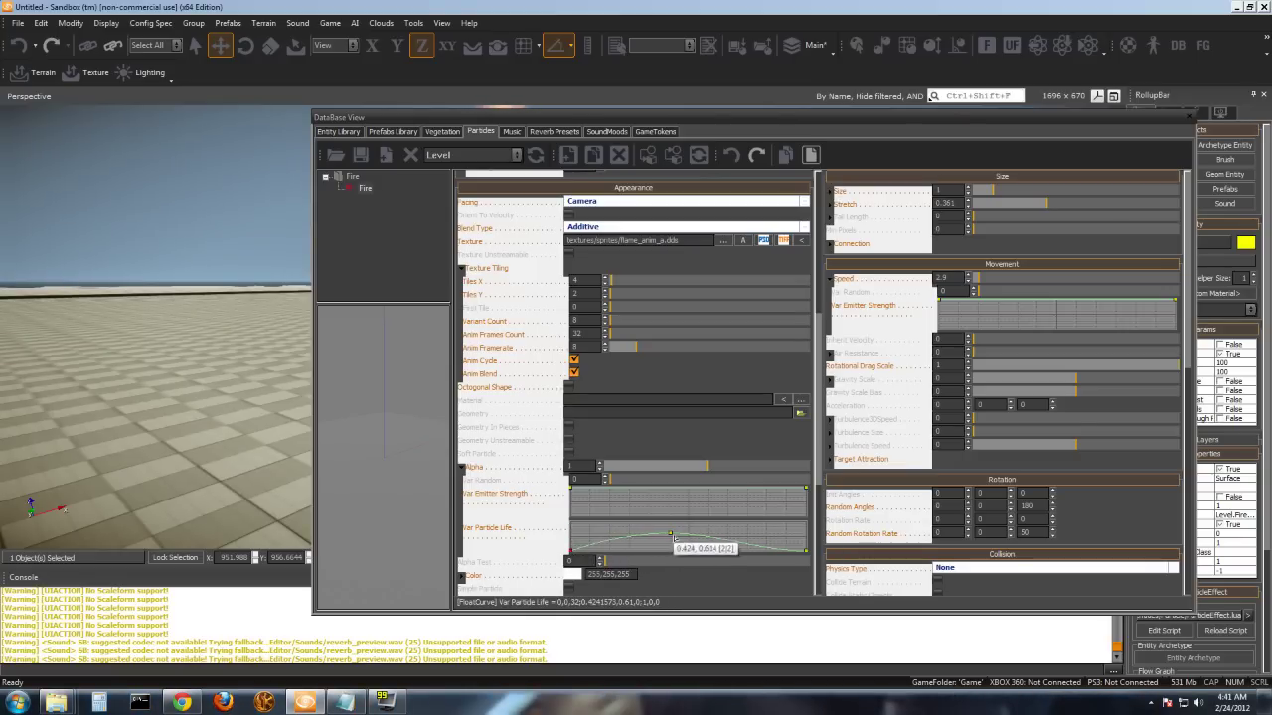
pyautogui.moveTo(671, 537); pyautogui.dragTo(610, 522)
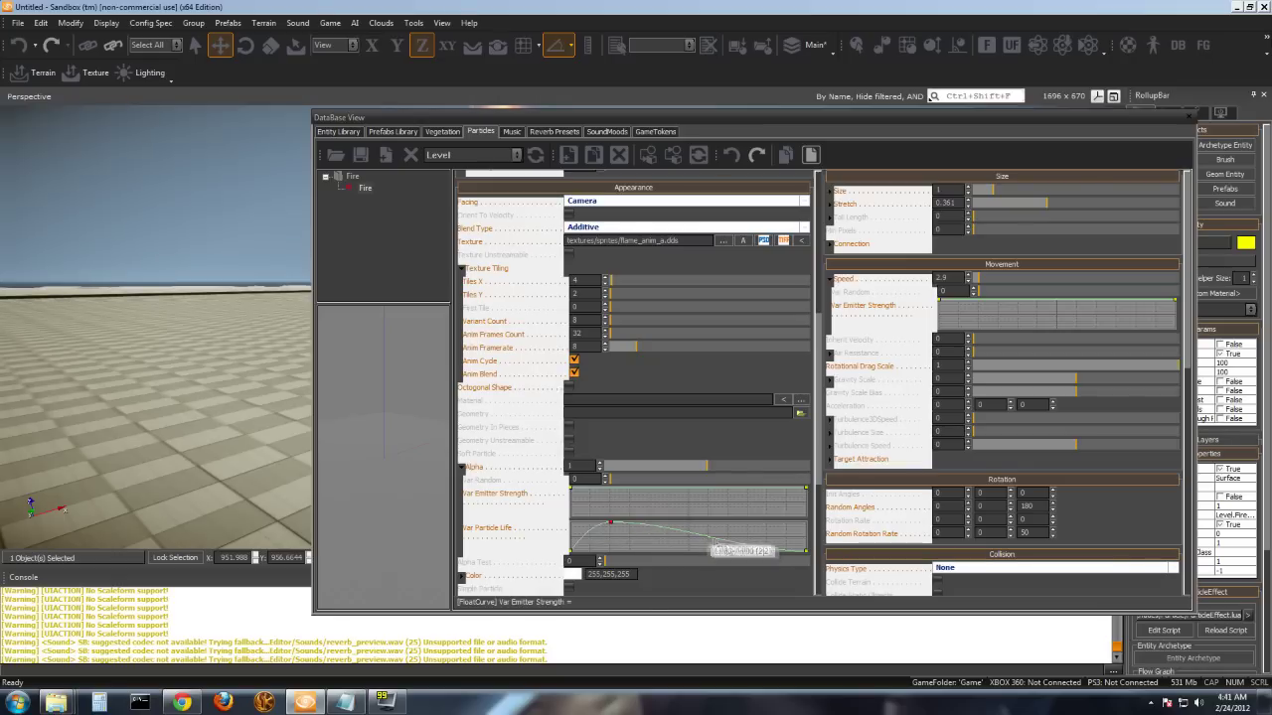
# Set the Emissive Lighting to about 1.1 and the Emissive HDRDynamic to about 1.
pyautogui.scroll(-4, 821, 462)
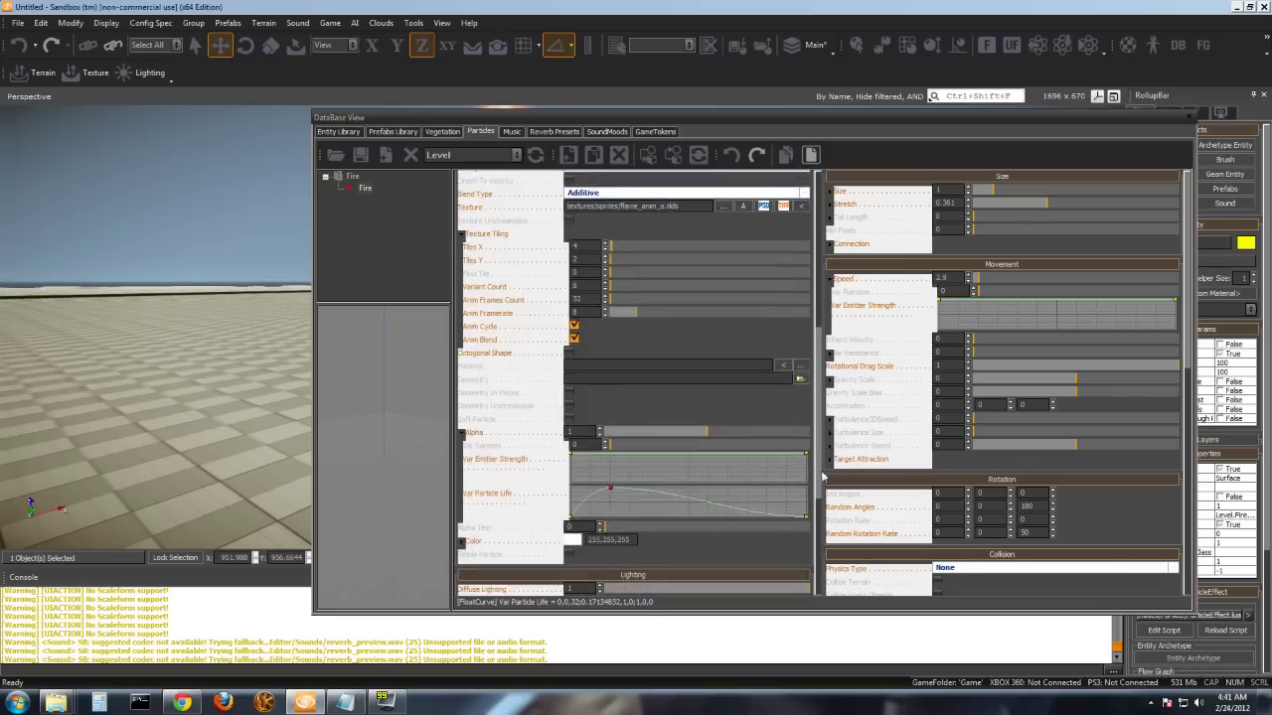
pyautogui.scroll(-1, 696, 487)
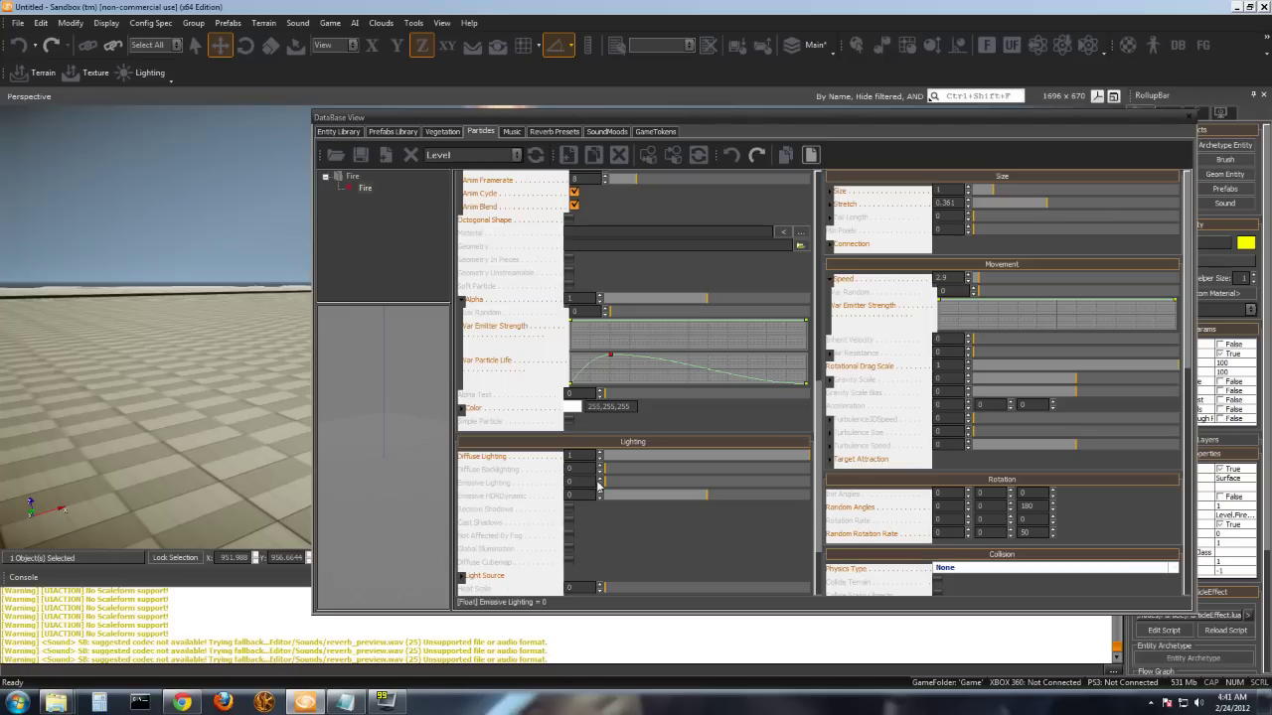
pyautogui.moveTo(600, 485); pyautogui.dragTo(606, 149)
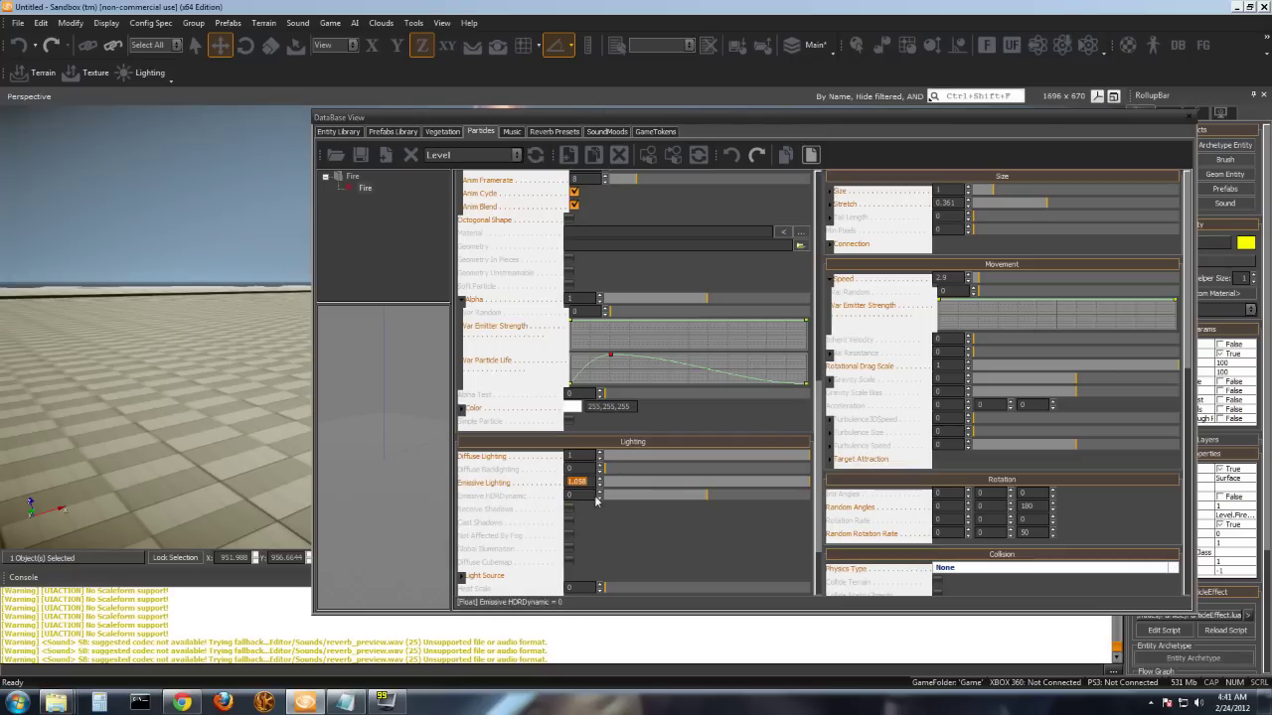
pyautogui.moveTo(599, 499); pyautogui.dragTo(594, 211)
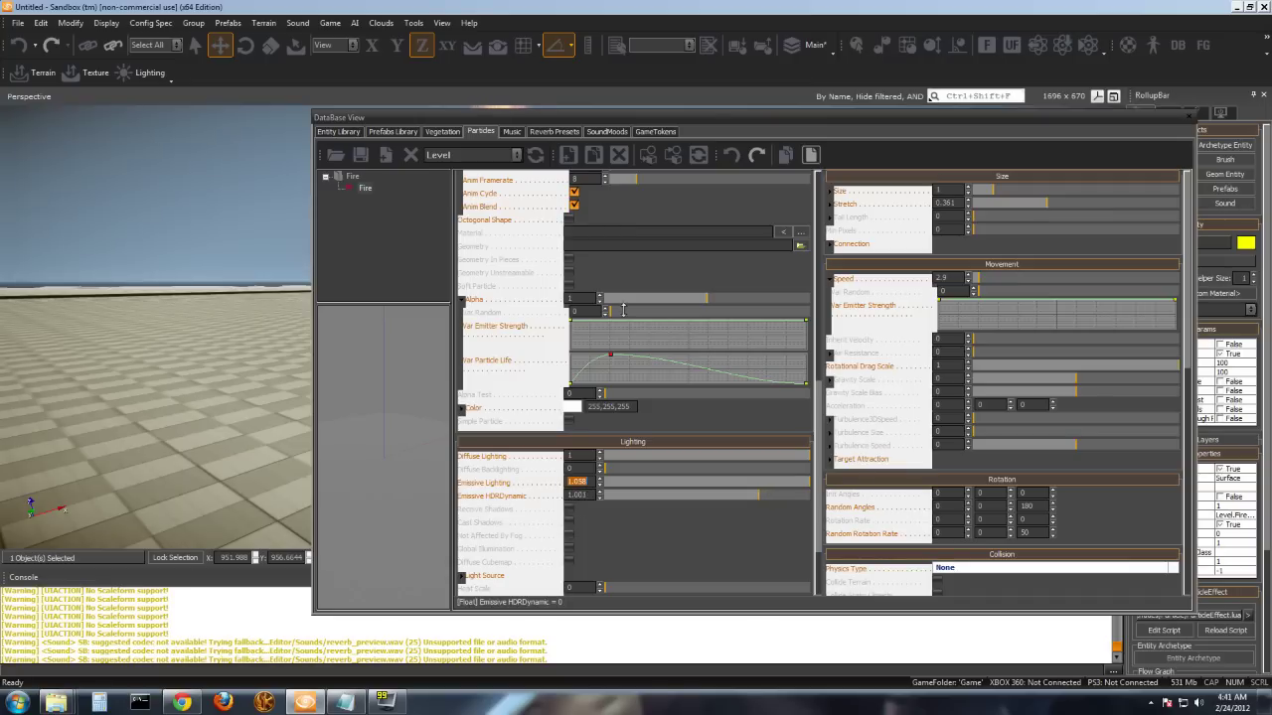
pyautogui.moveTo(599, 494); pyautogui.dragTo(599, 494)
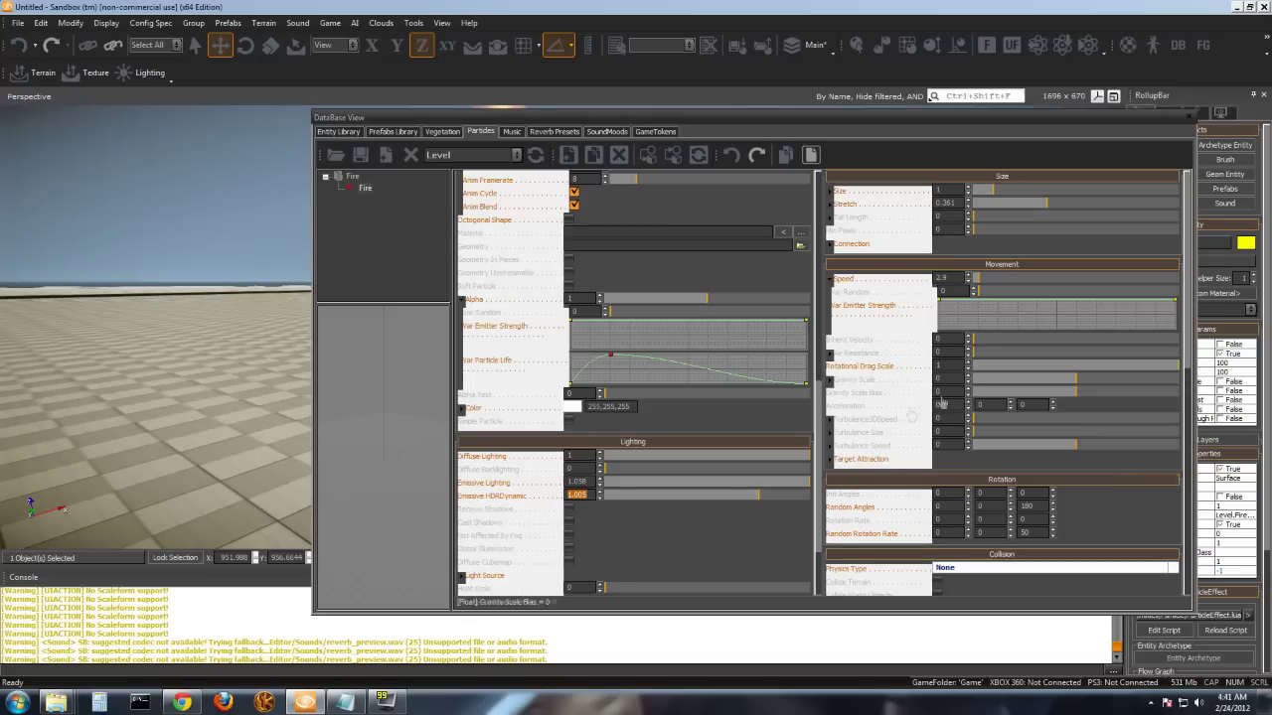
# Deselect the fire entity to check the flame in the level, and set the effect's Pos Random Offset to 0.3.
pyautogui.middleClick(561, 328)
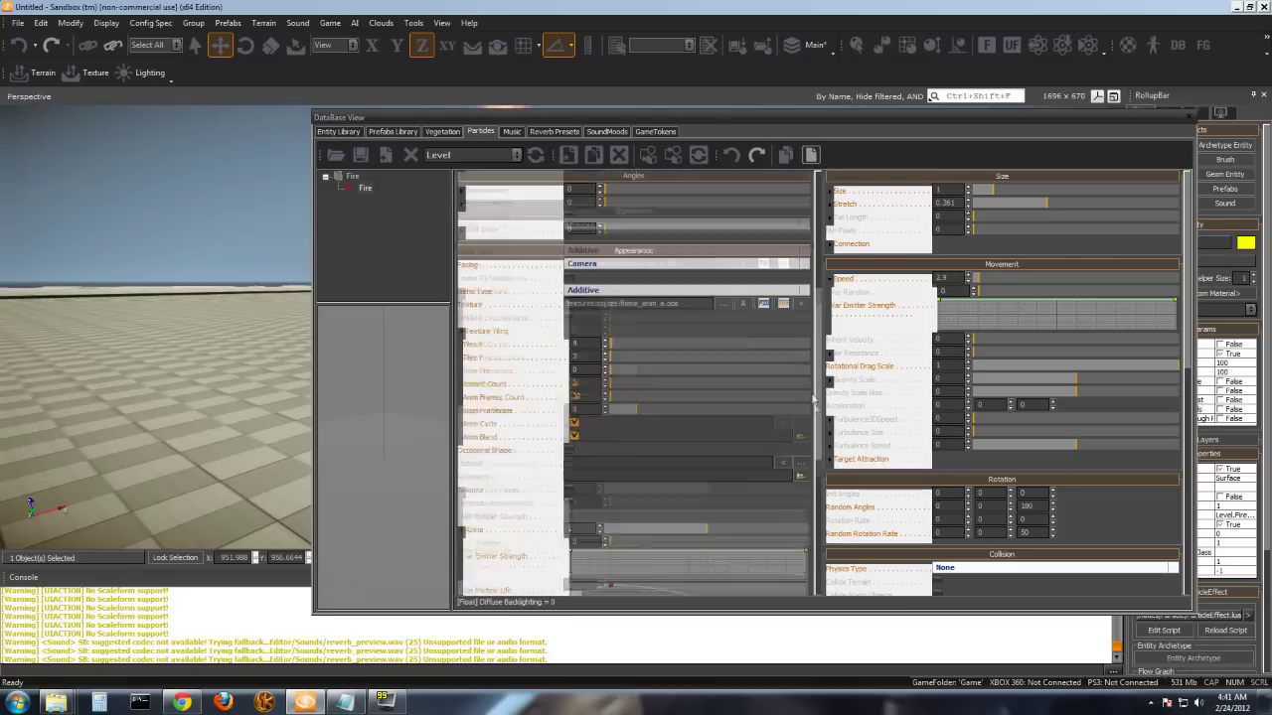
pyautogui.moveTo(707, 122); pyautogui.dragTo(1045, 129)
pyautogui.click(574, 320)
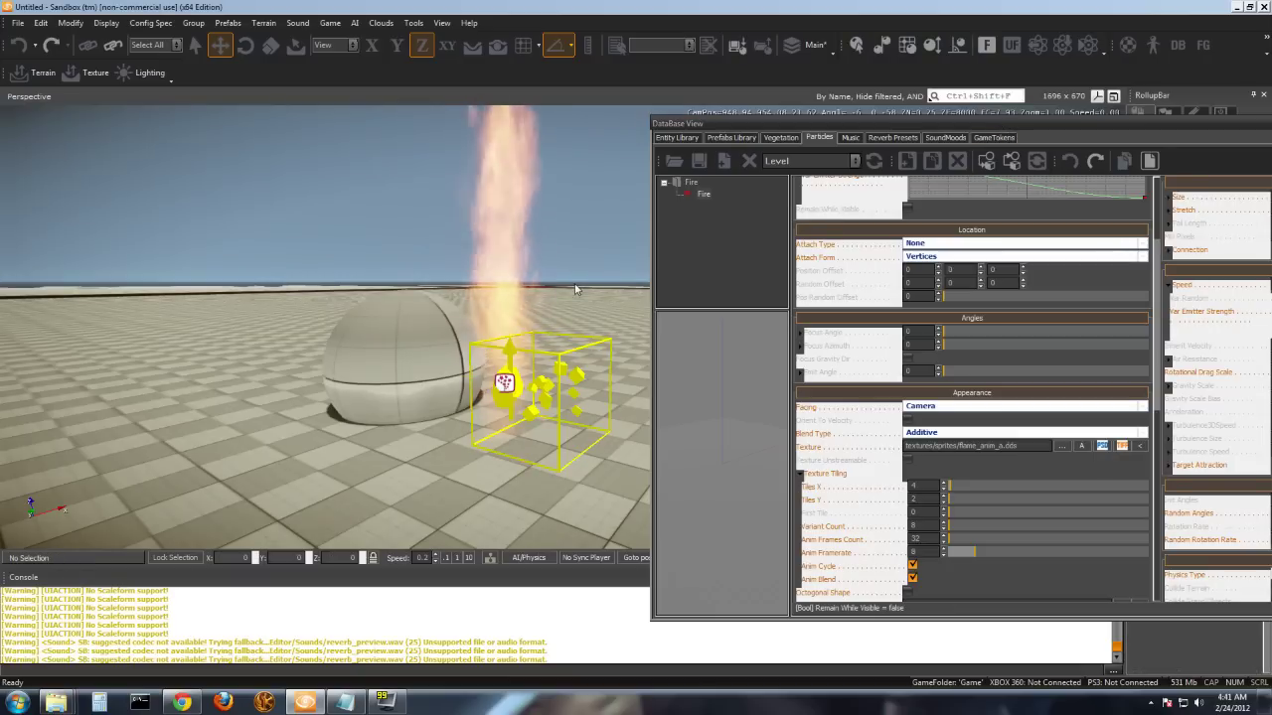
pyautogui.moveTo(596, 288); pyautogui.dragTo(601, 283, button='right')
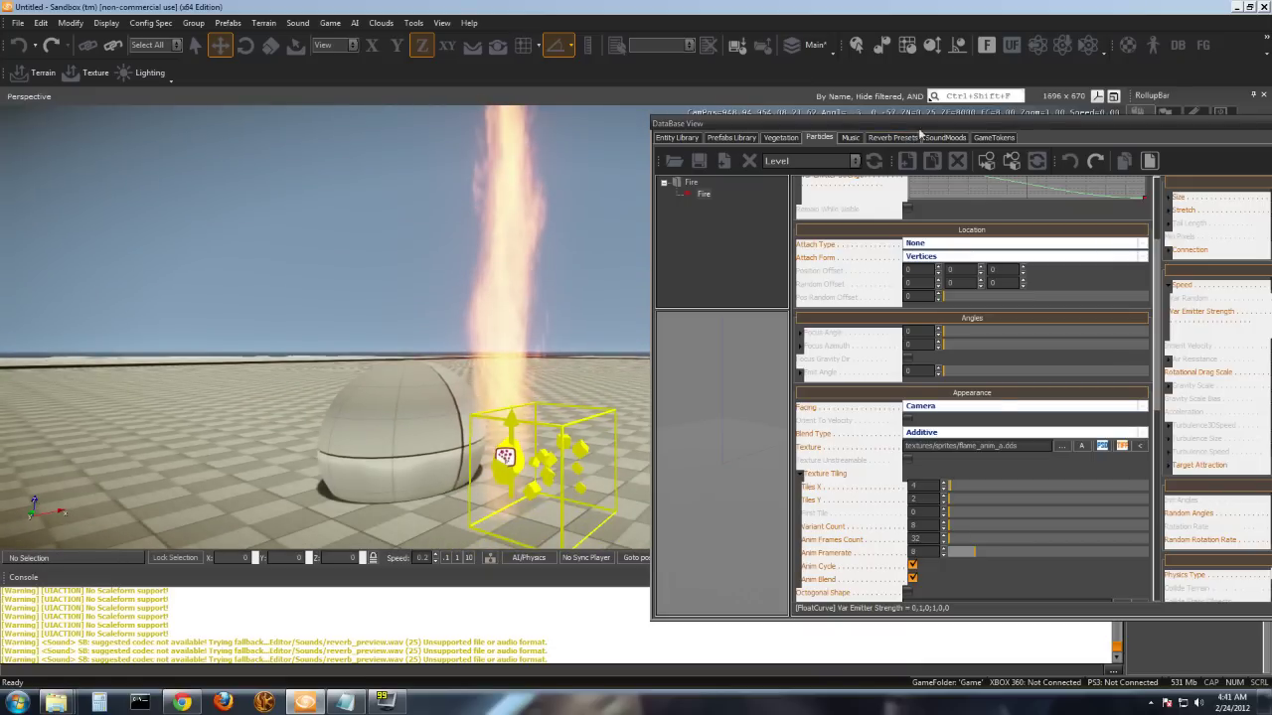
pyautogui.moveTo(695, 123); pyautogui.dragTo(700, 134)
pyautogui.moveTo(513, 142); pyautogui.dragTo(553, 206)
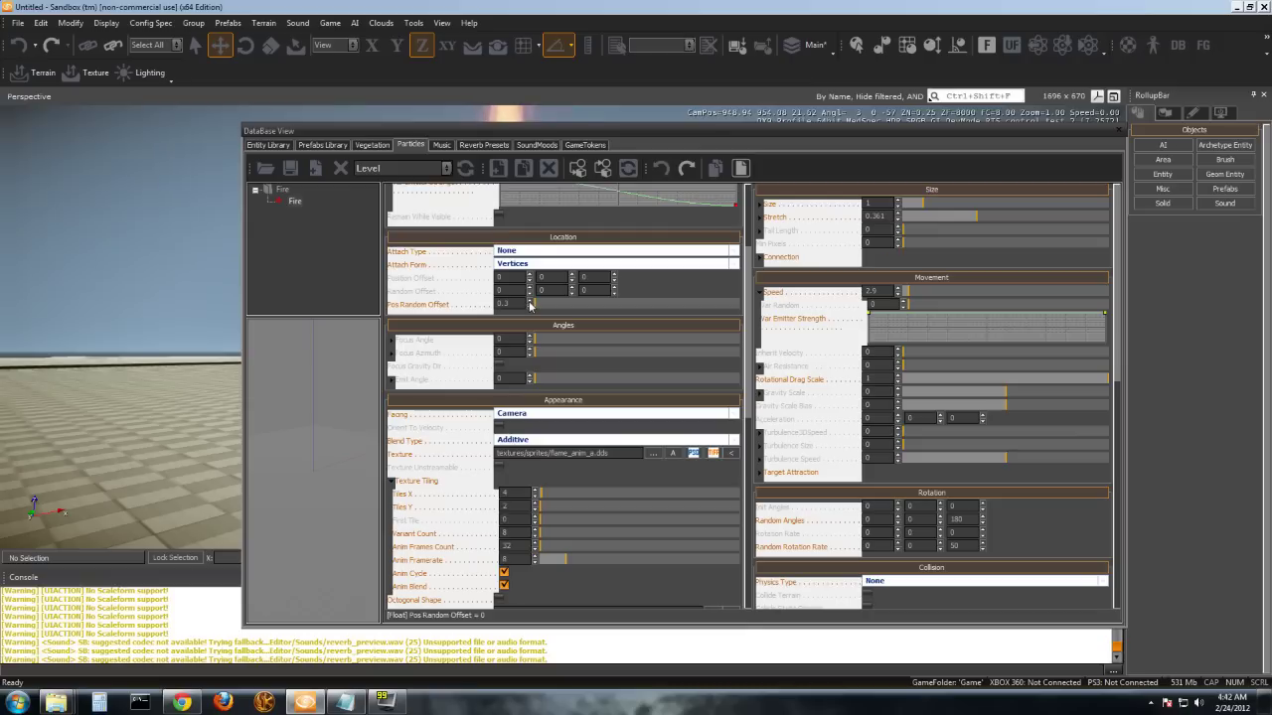
# Set the effect's Emit Angle to 20.3 and its Var Random to about 0.5.
pyautogui.moveTo(458, 138); pyautogui.dragTo(900, 130)
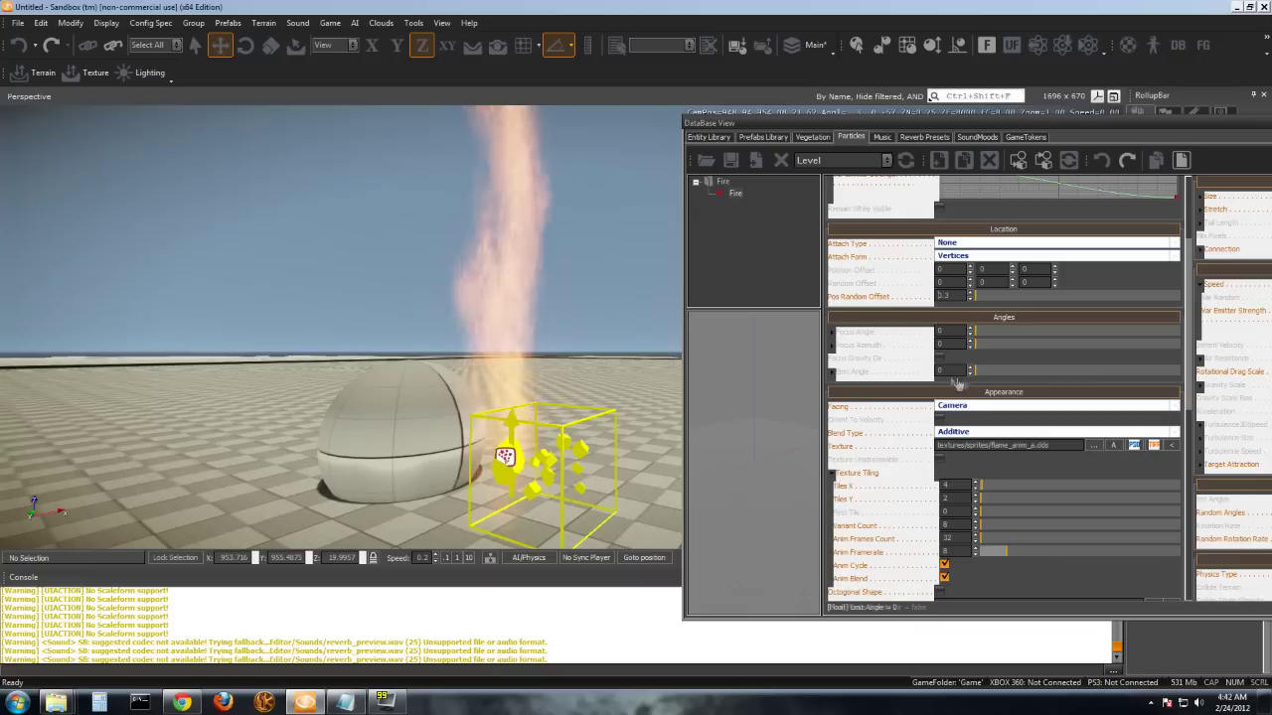
pyautogui.click(831, 372)
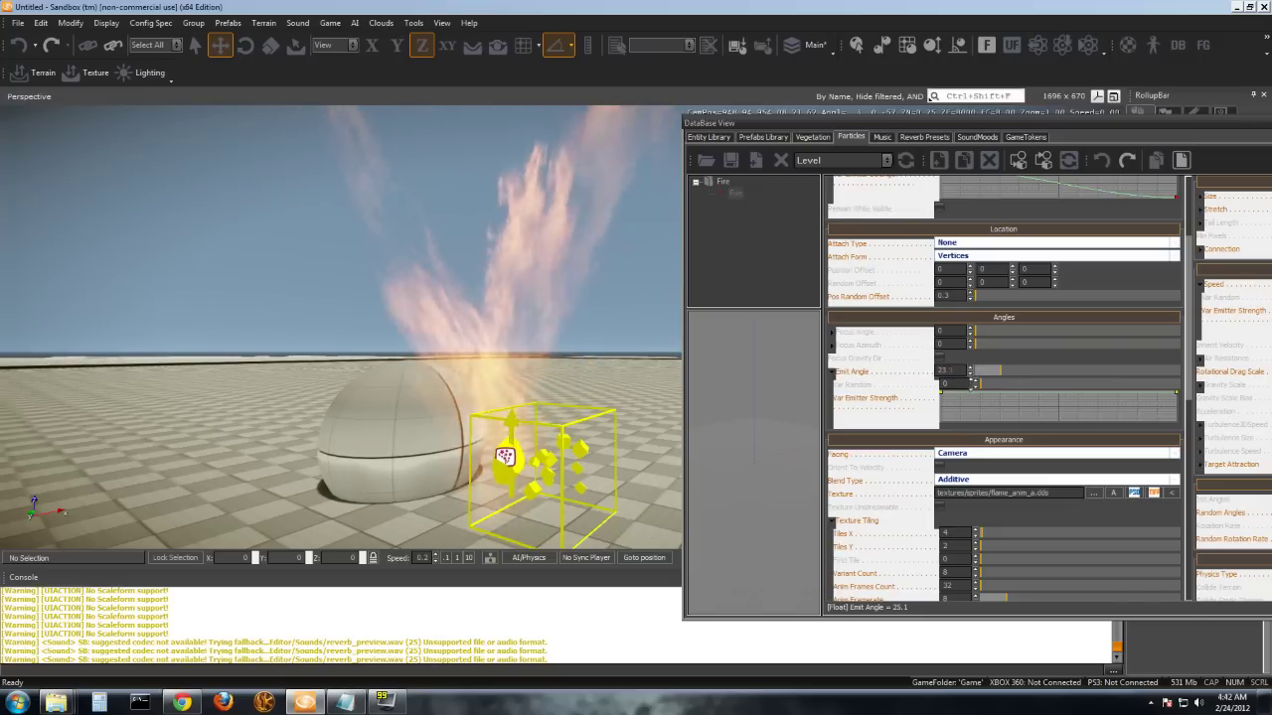
pyautogui.moveTo(972, 374); pyautogui.dragTo(970, 405)
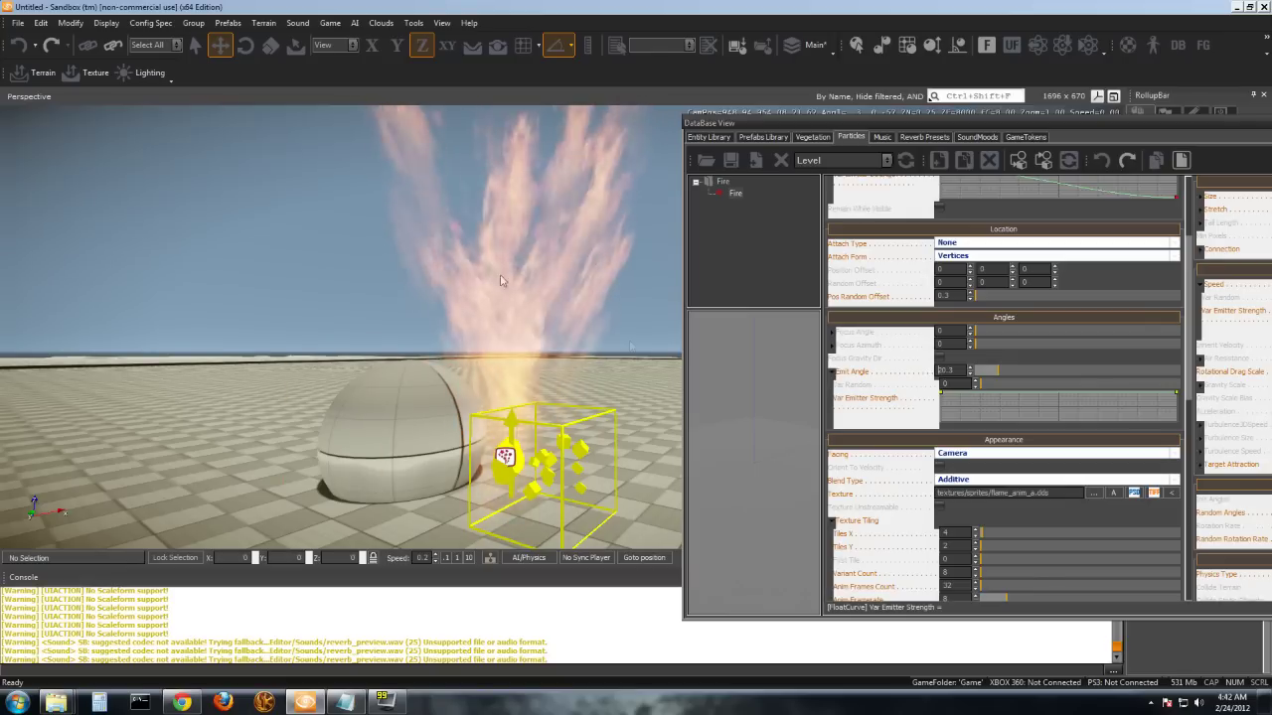
pyautogui.click(1017, 383)
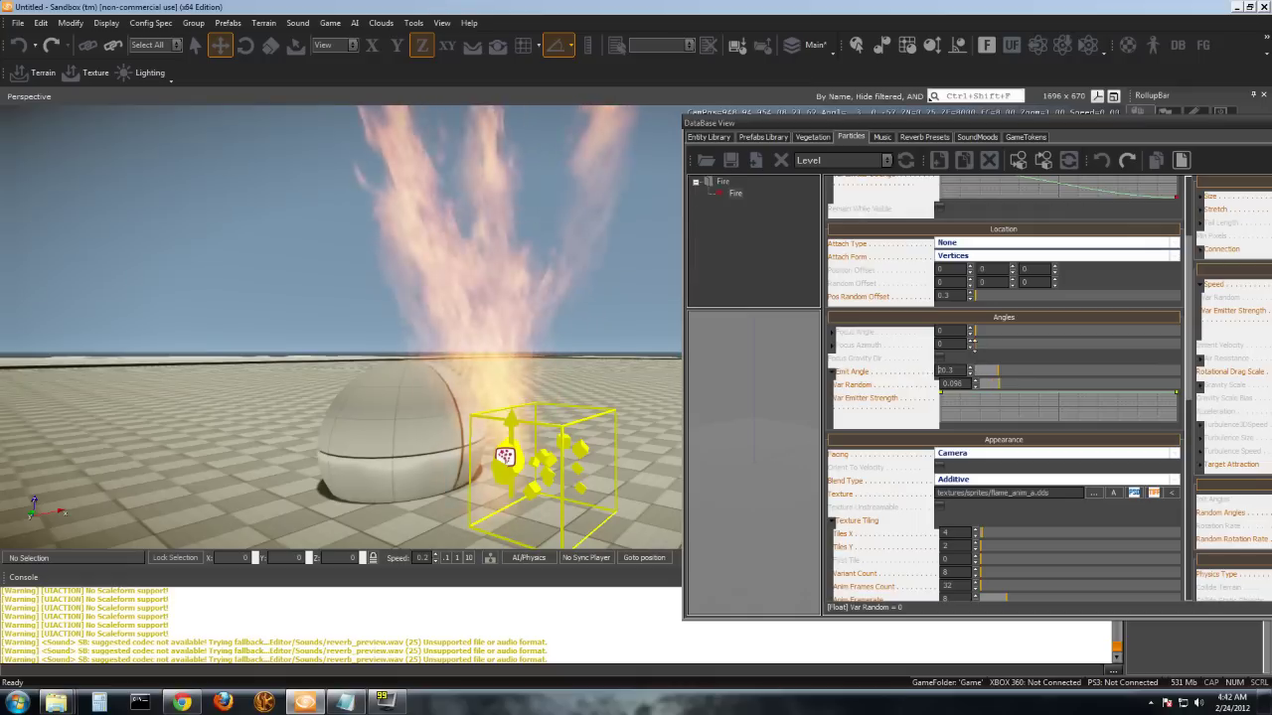
pyautogui.click(1071, 384)
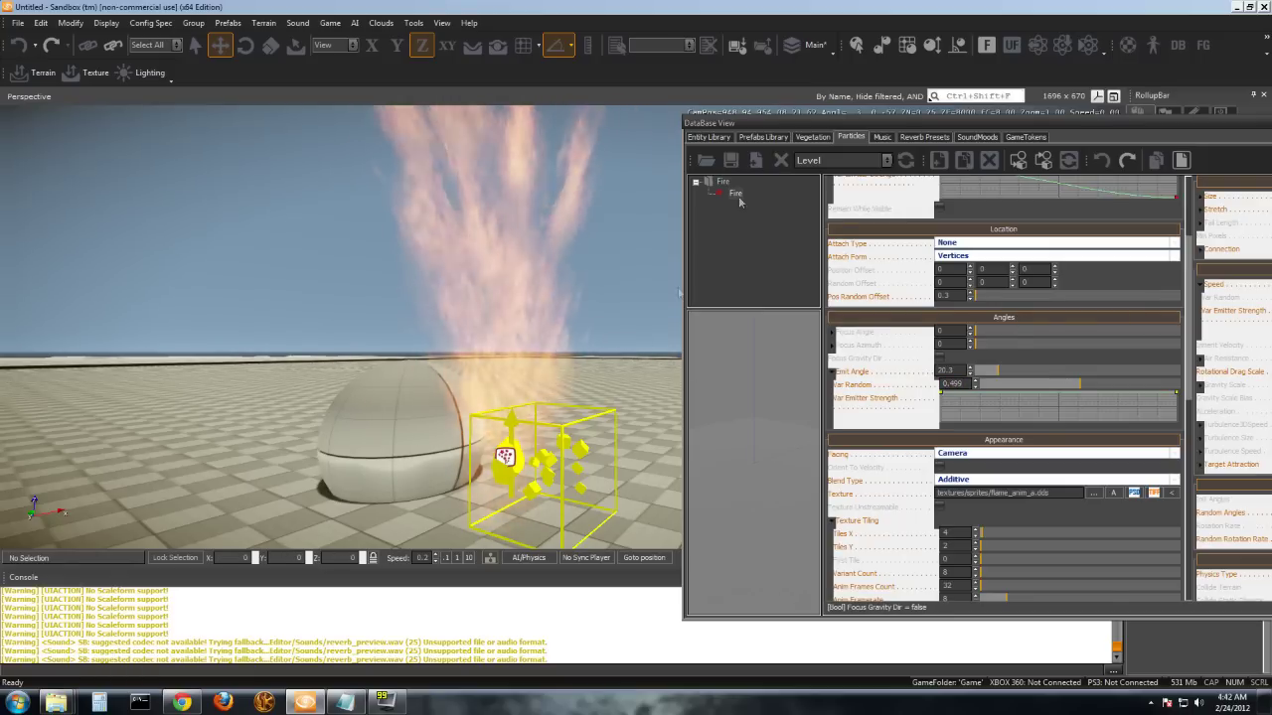
# Check the flame's spread in the level and set the effect's Air Resistance to 0.27.
pyautogui.moveTo(1078, 123); pyautogui.dragTo(1083, 136)
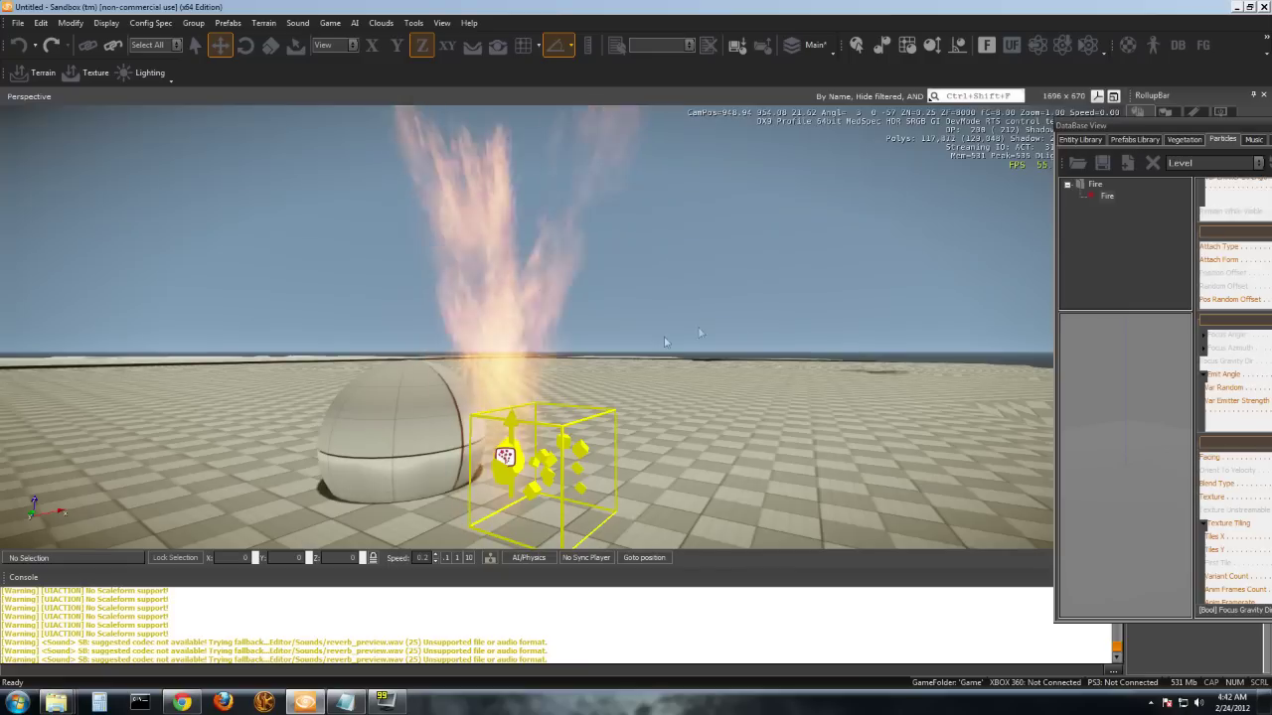
pyautogui.press('w')
pyautogui.moveTo(693, 310); pyautogui.dragTo(689, 306, button='right')
pyautogui.moveTo(1184, 122); pyautogui.dragTo(647, 133)
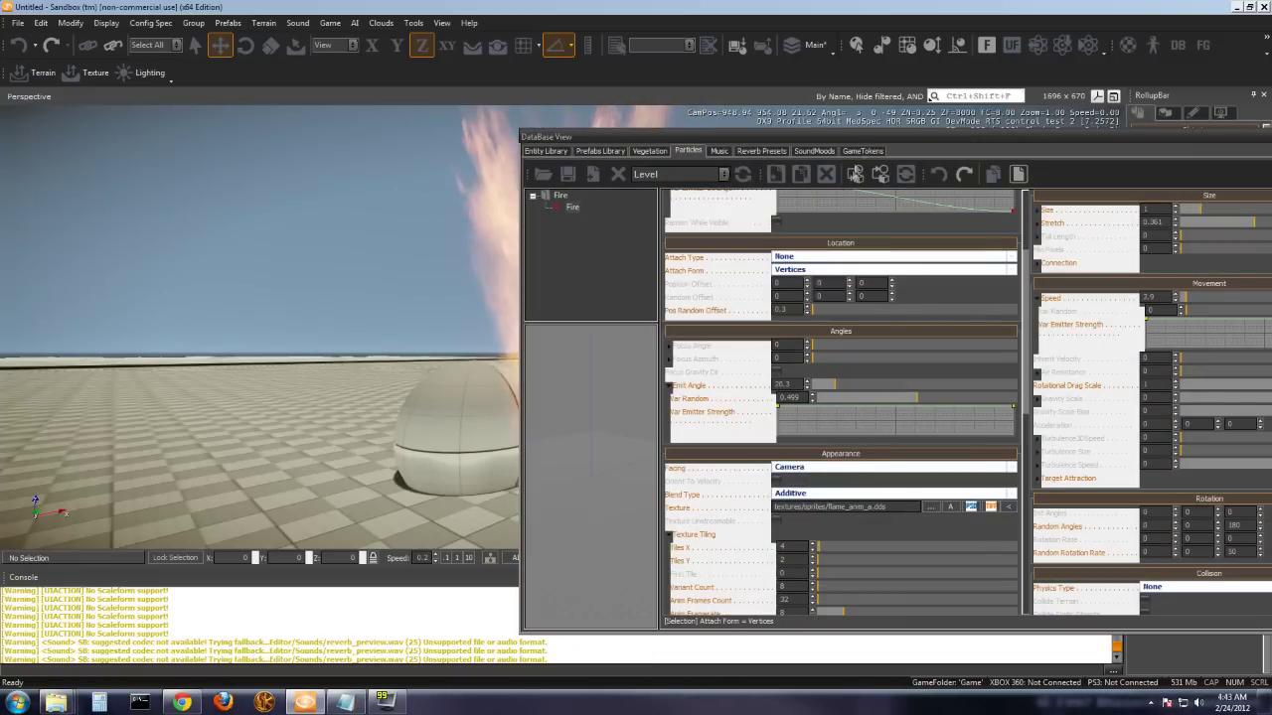
pyautogui.moveTo(730, 136); pyautogui.dragTo(657, 134)
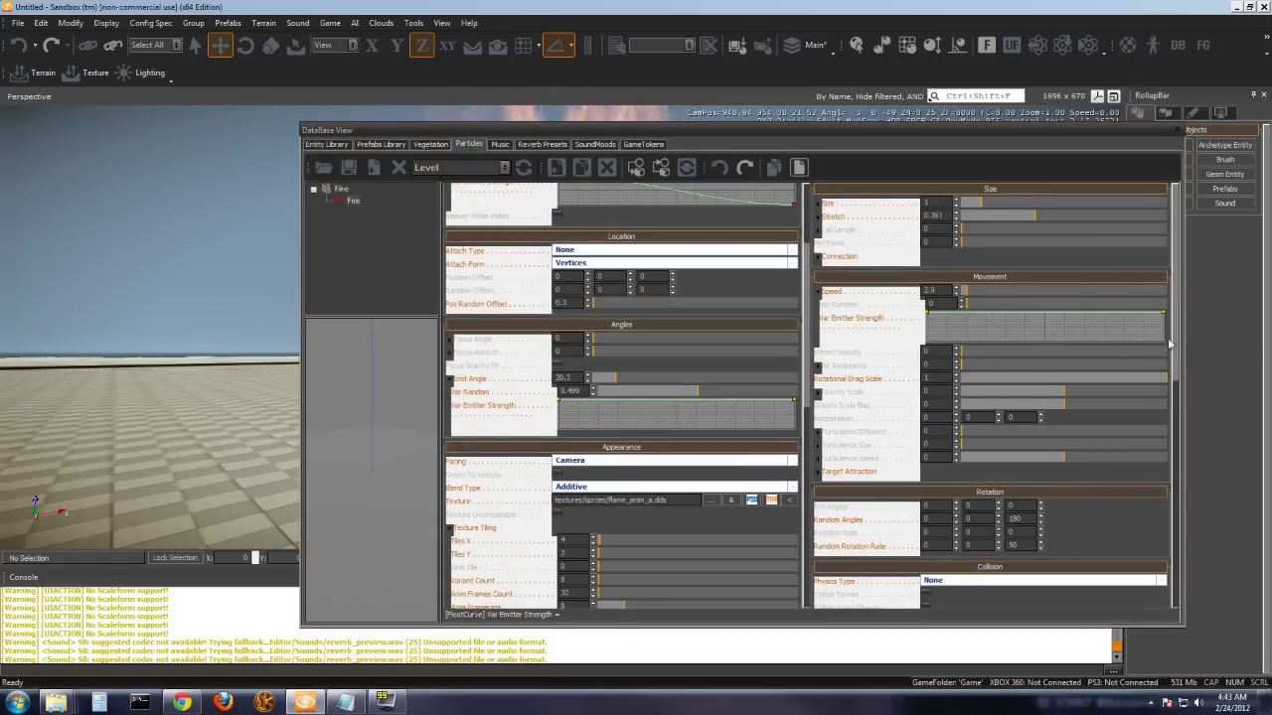
pyautogui.click(816, 368)
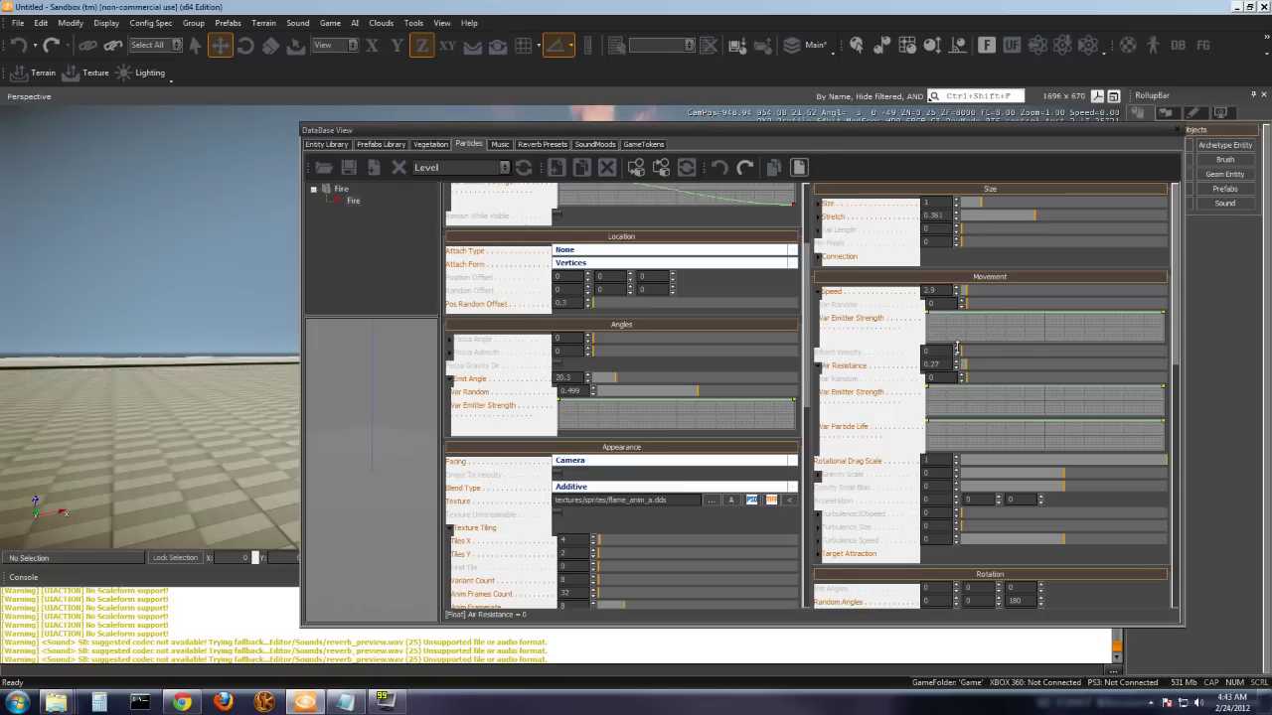
# Set the Air Resistance's Var Random to 0.165 and collapse its sub-parameters.
pyautogui.moveTo(685, 136); pyautogui.dragTo(587, 329)
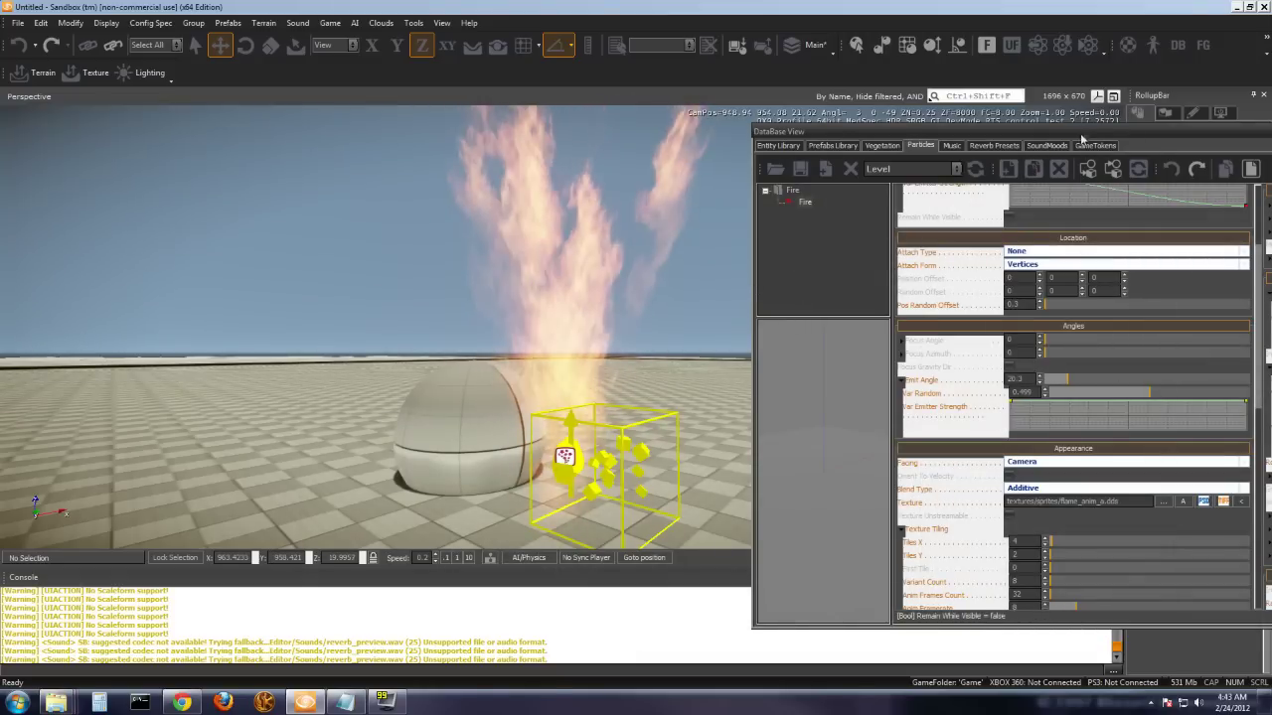
pyautogui.moveTo(775, 132); pyautogui.dragTo(641, 111)
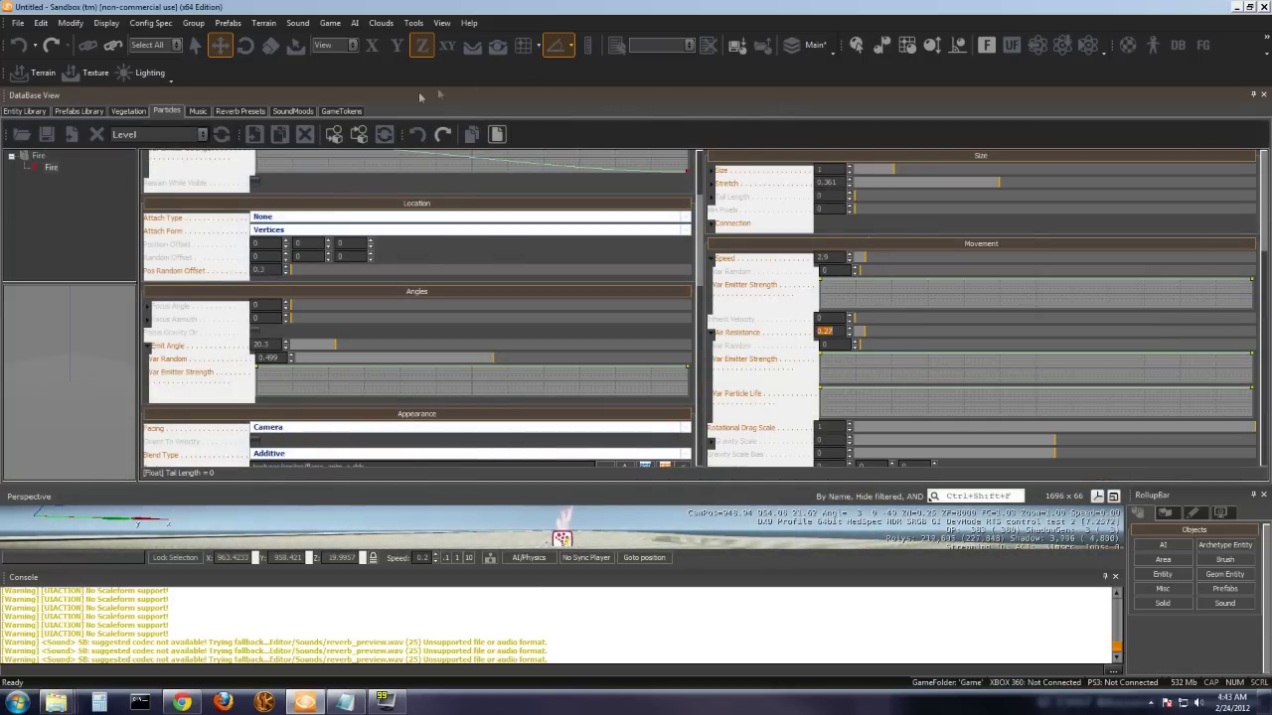
pyautogui.moveTo(478, 95); pyautogui.dragTo(478, 141)
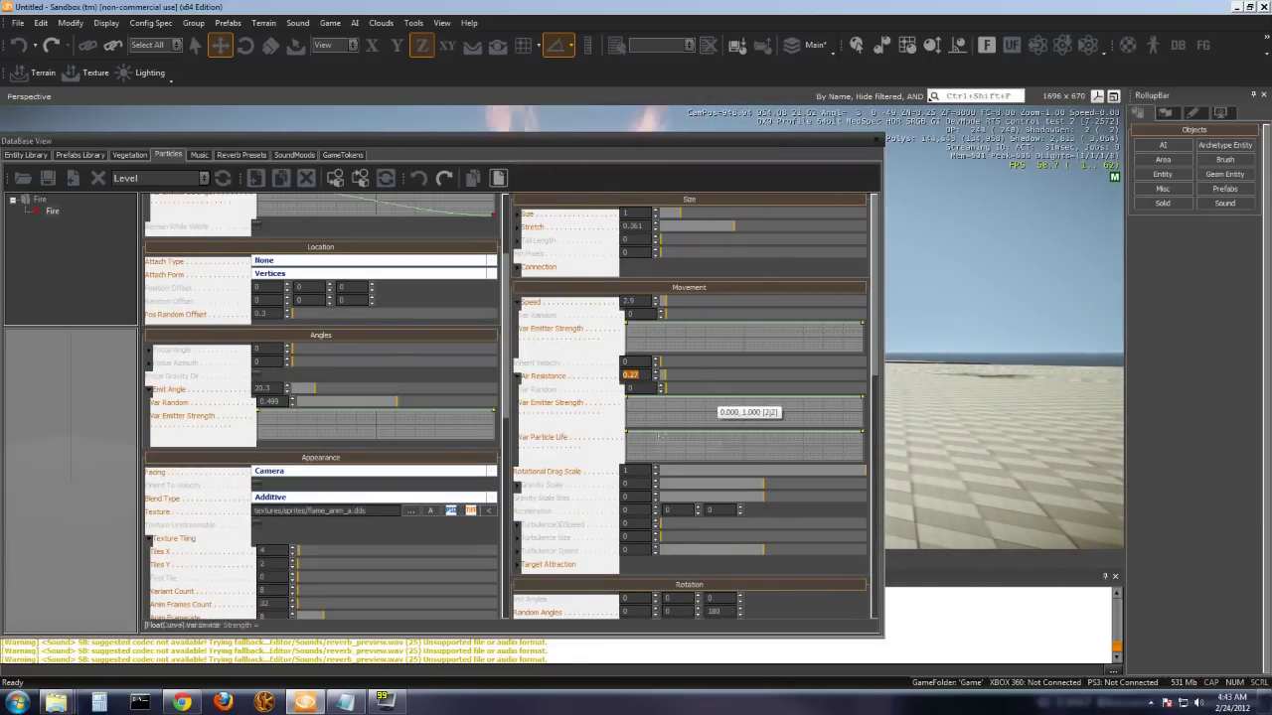
pyautogui.moveTo(659, 390); pyautogui.dragTo(662, 374)
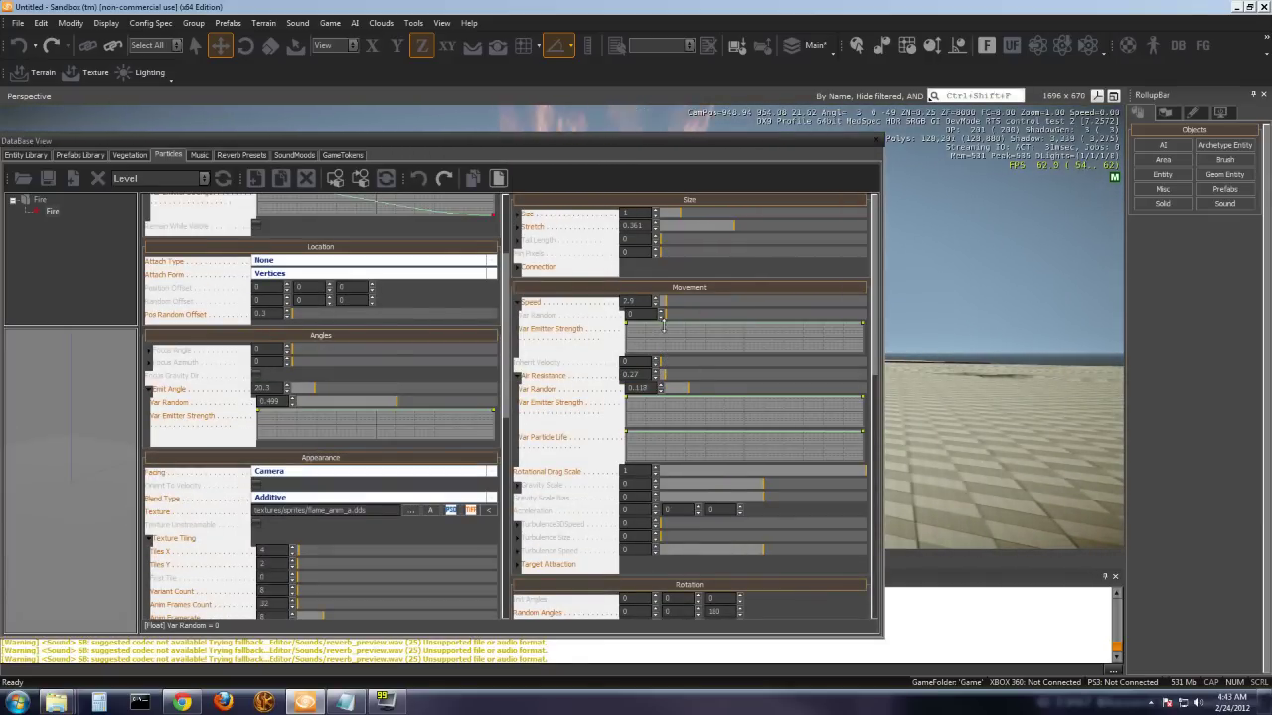
pyautogui.moveTo(662, 316); pyautogui.dragTo(658, 312)
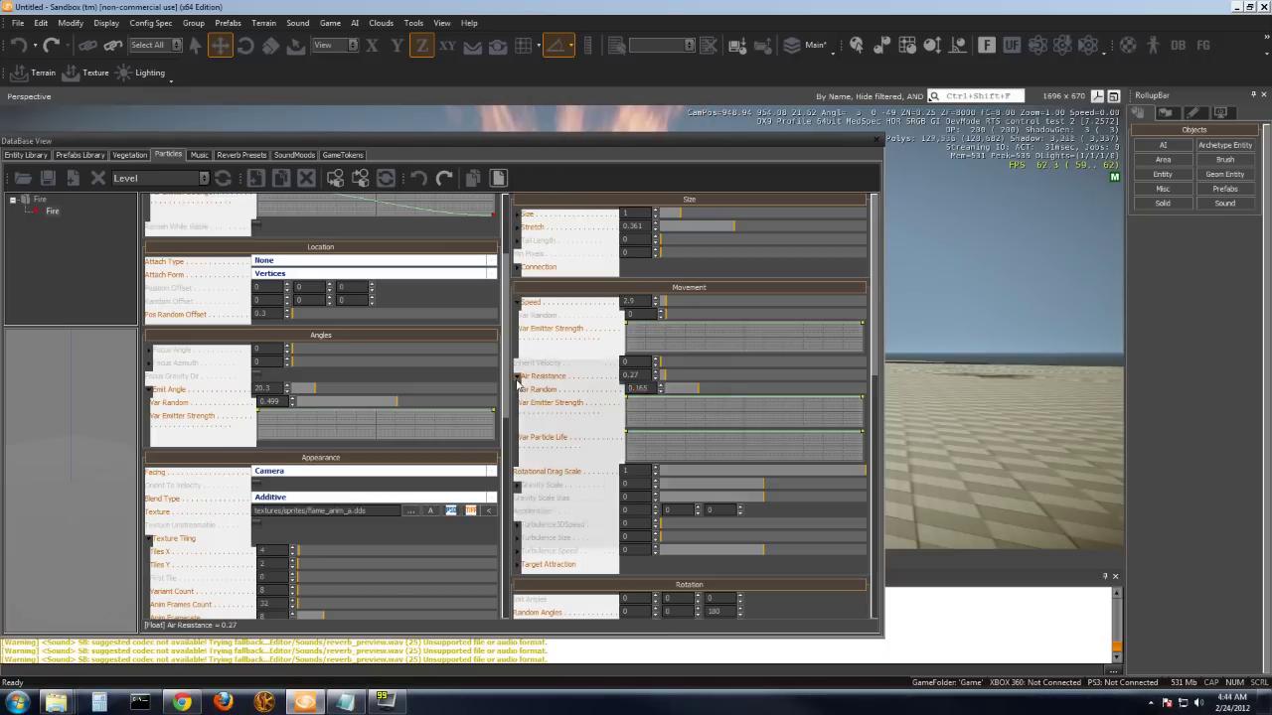
pyautogui.click(517, 378)
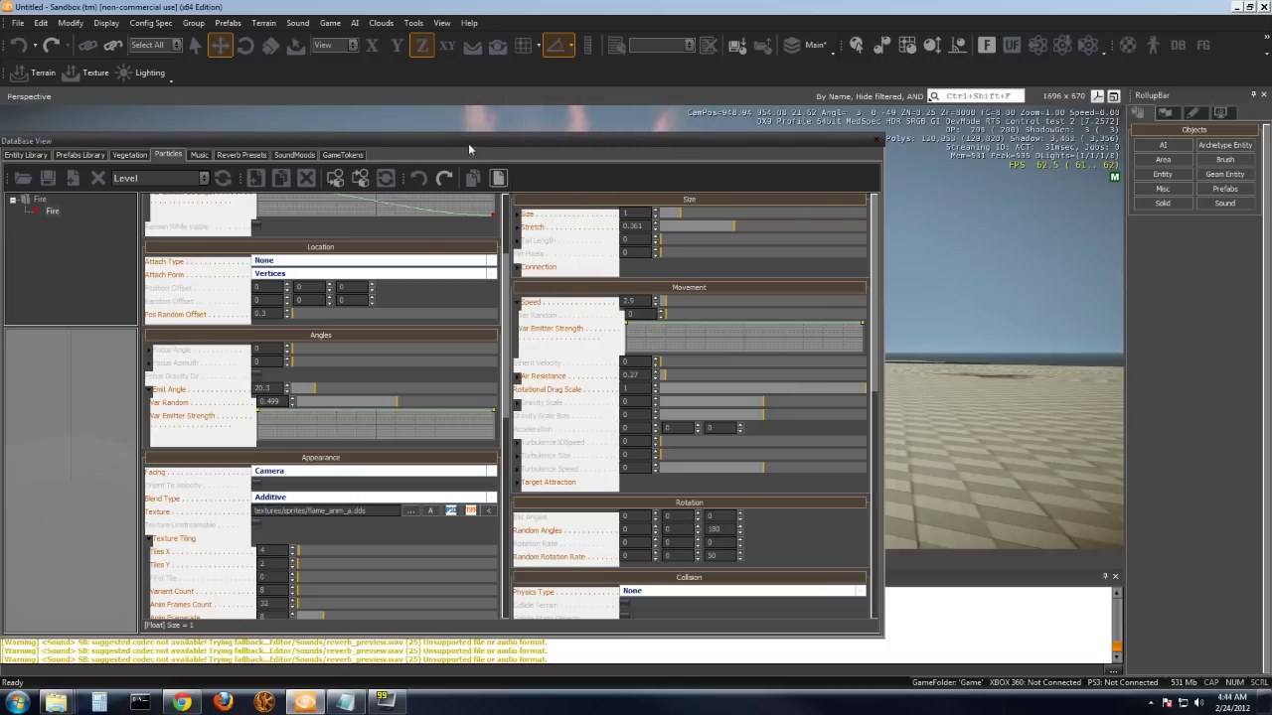
# Uncover the flame in the level and set the effect's Pos Random Offset to 0.7.
pyautogui.moveTo(483, 146); pyautogui.dragTo(1217, 369)
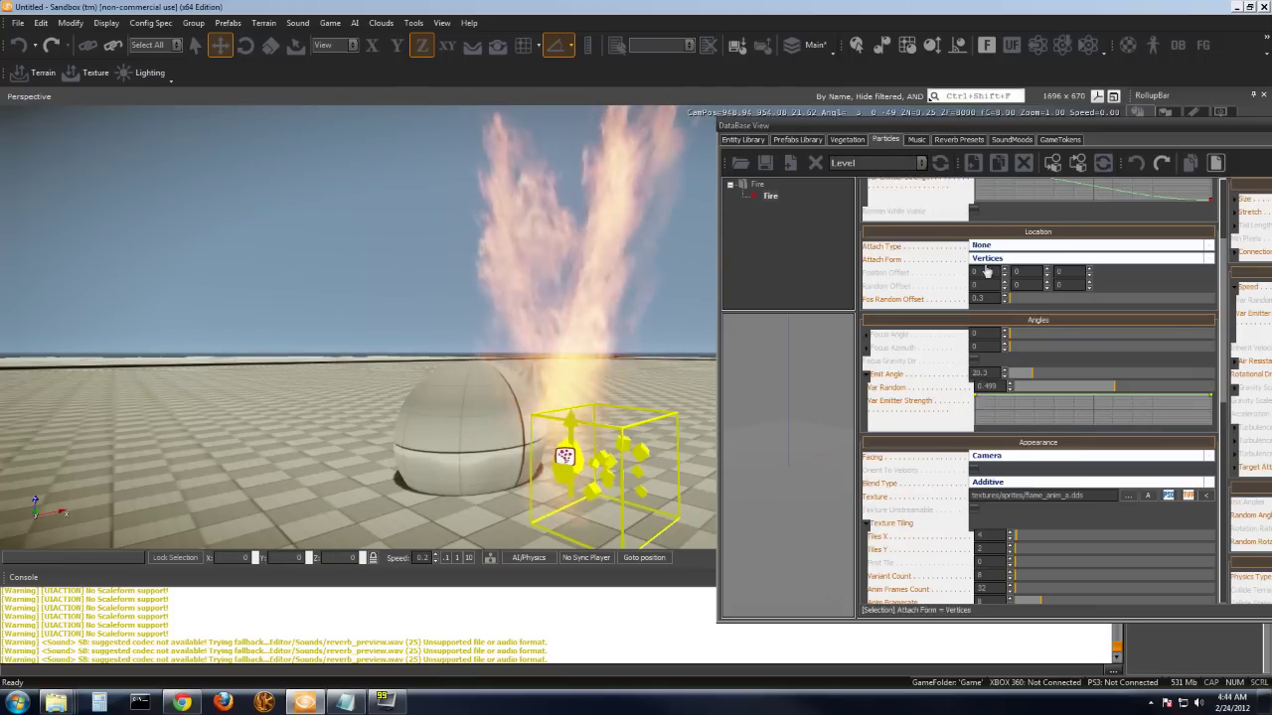
pyautogui.click(1004, 295)
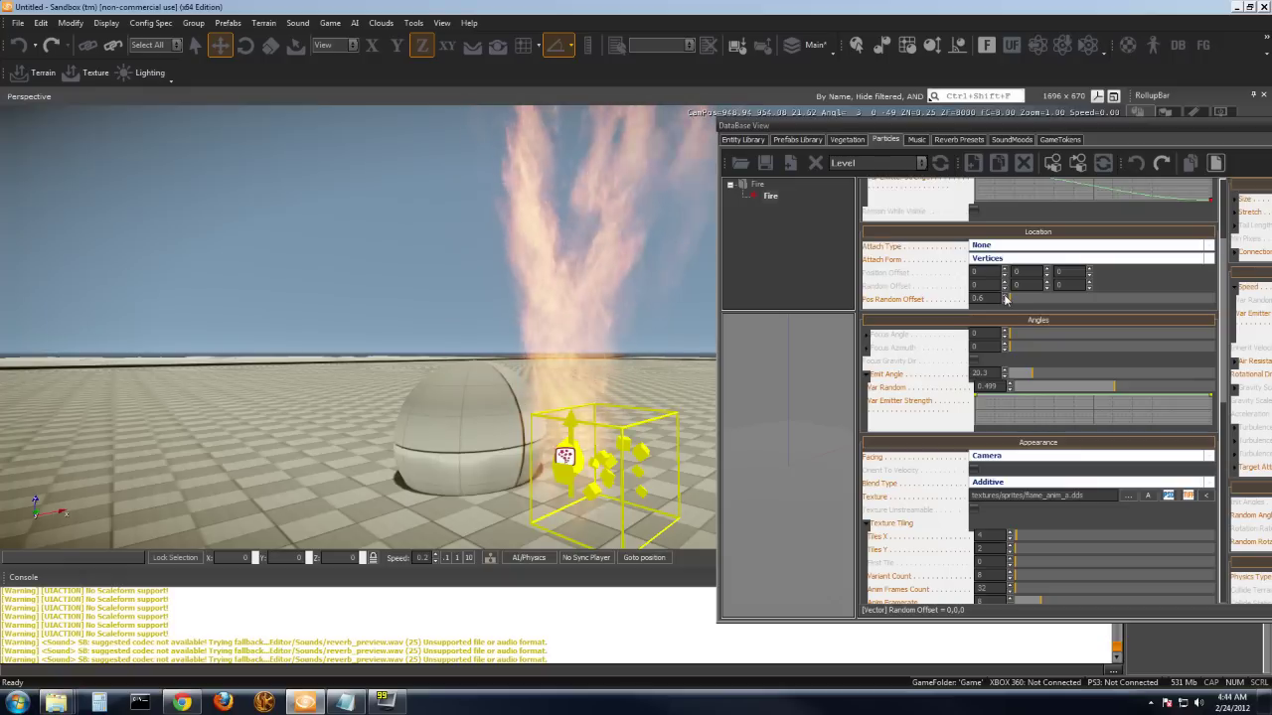
pyautogui.click(1005, 295)
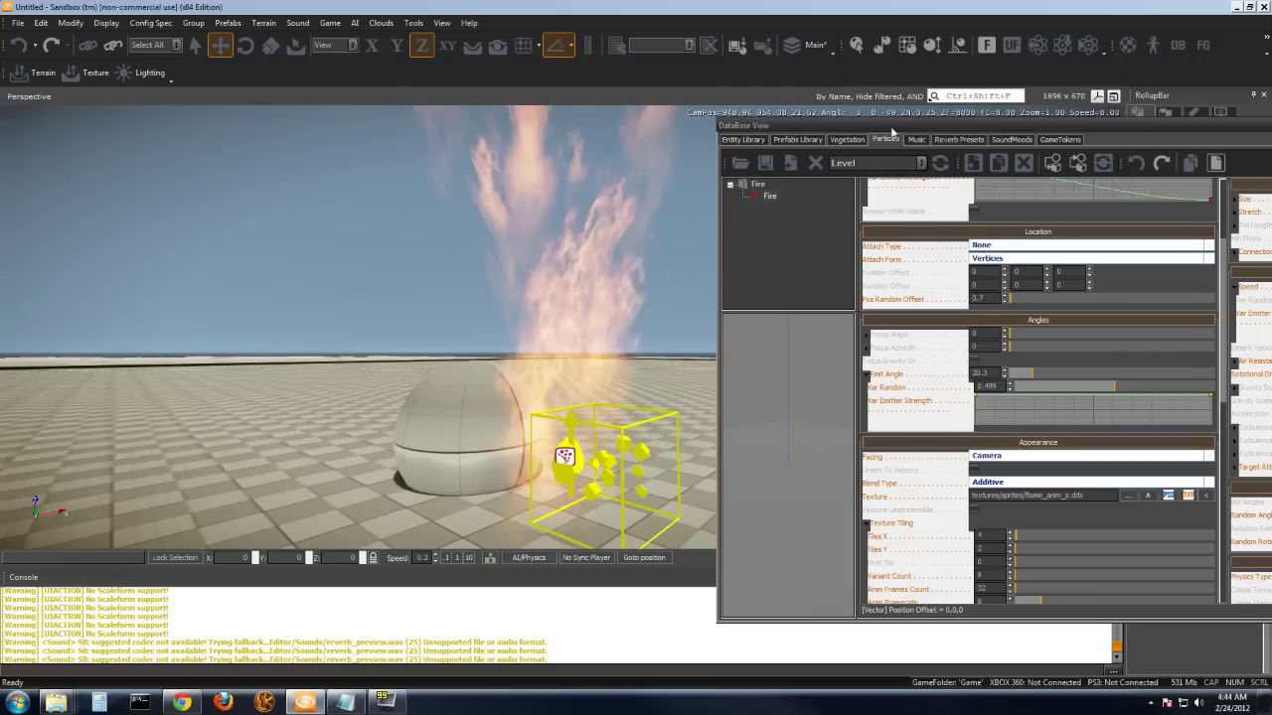
# Set the Speed's Var Random to about 0.4, check the flame in the level and preview its texture.
pyautogui.moveTo(892, 127); pyautogui.dragTo(400, 117)
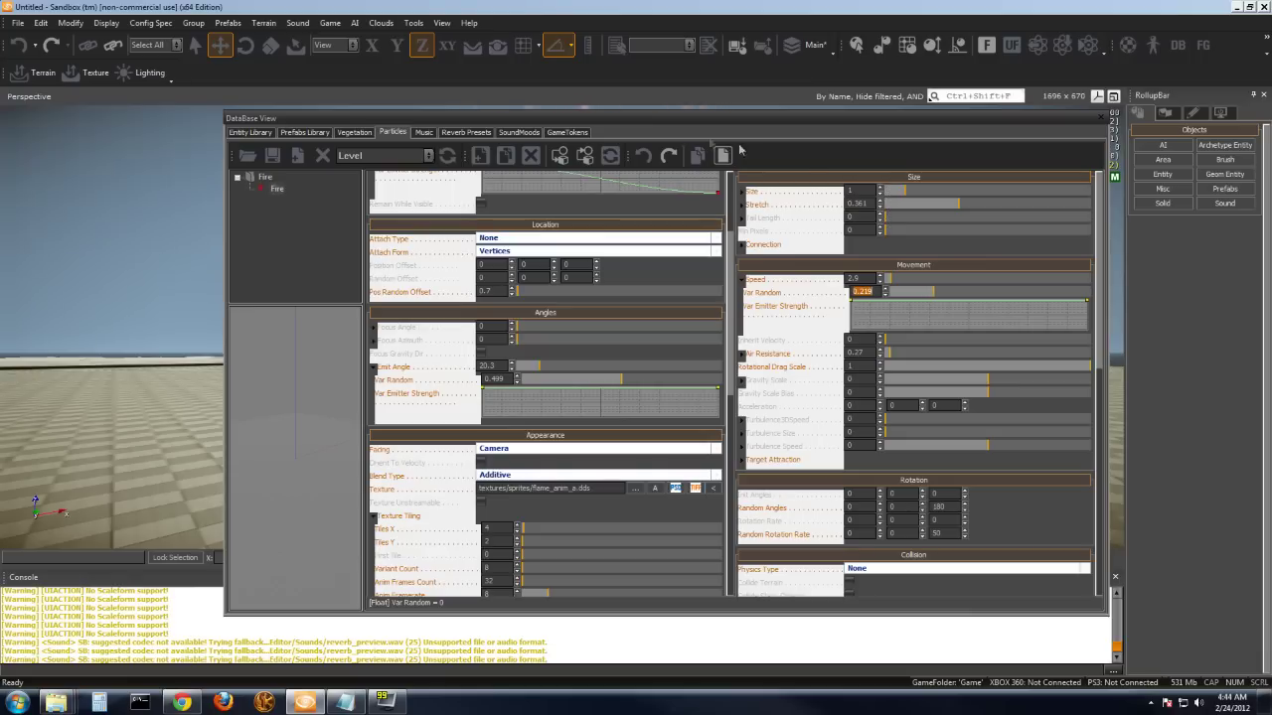
pyautogui.moveTo(654, 120); pyautogui.dragTo(993, 238)
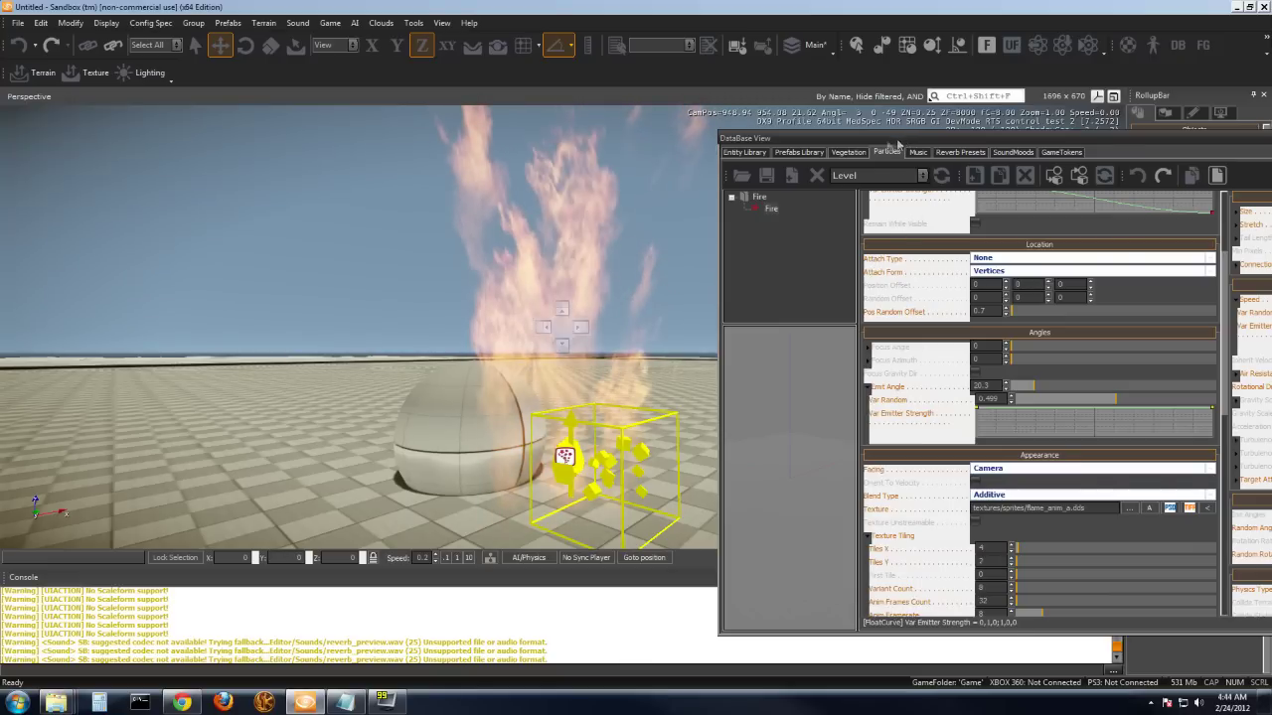
pyautogui.moveTo(740, 137); pyautogui.dragTo(478, 126)
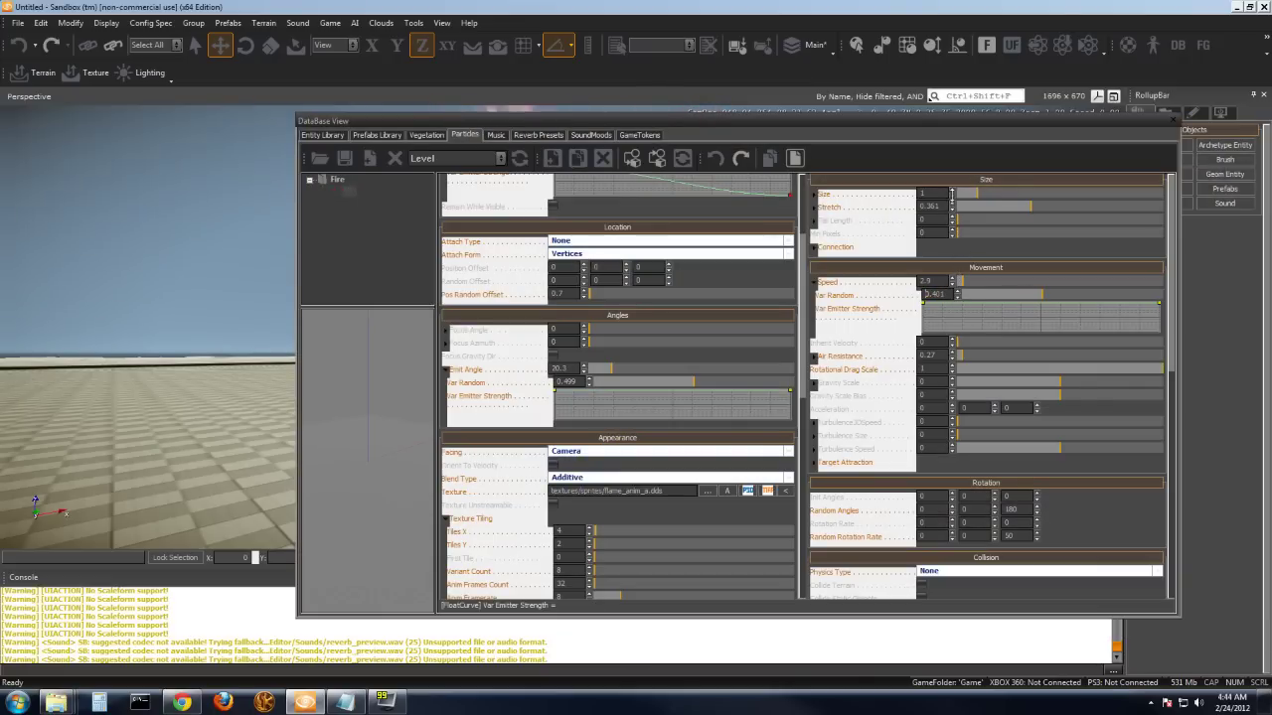
pyautogui.moveTo(549, 126); pyautogui.dragTo(1003, 133)
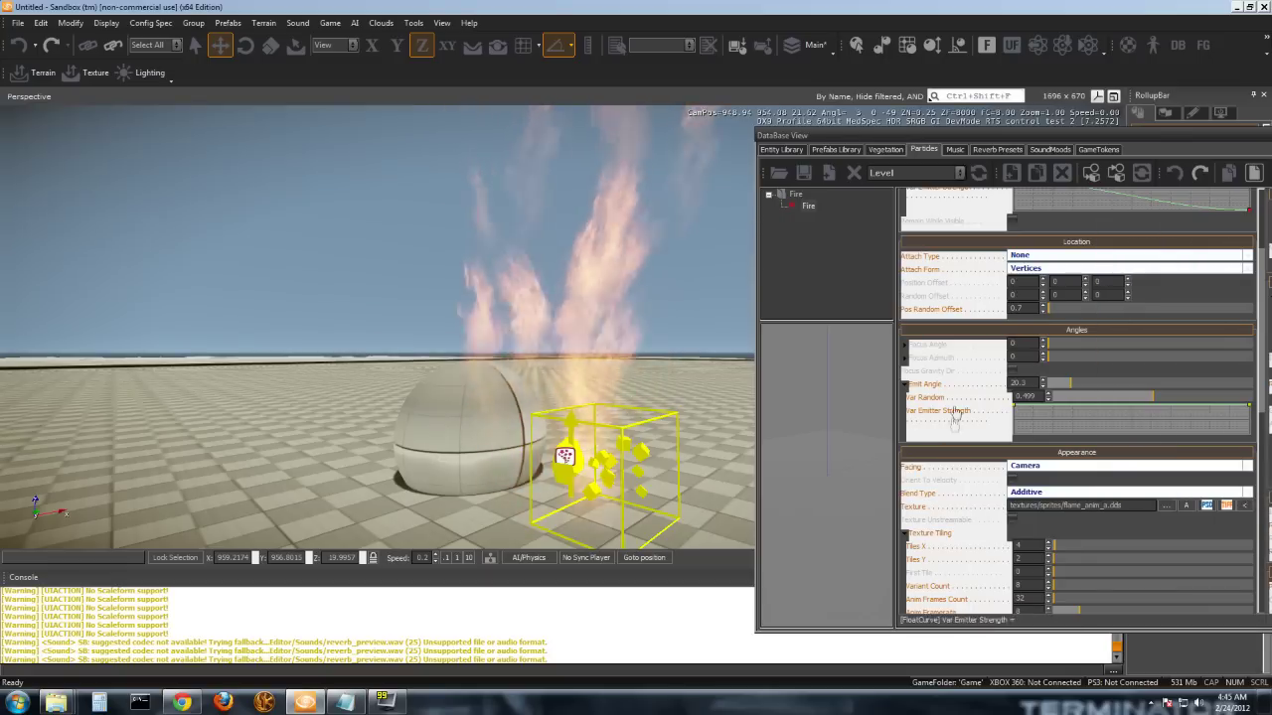
pyautogui.moveTo(1172, 511)
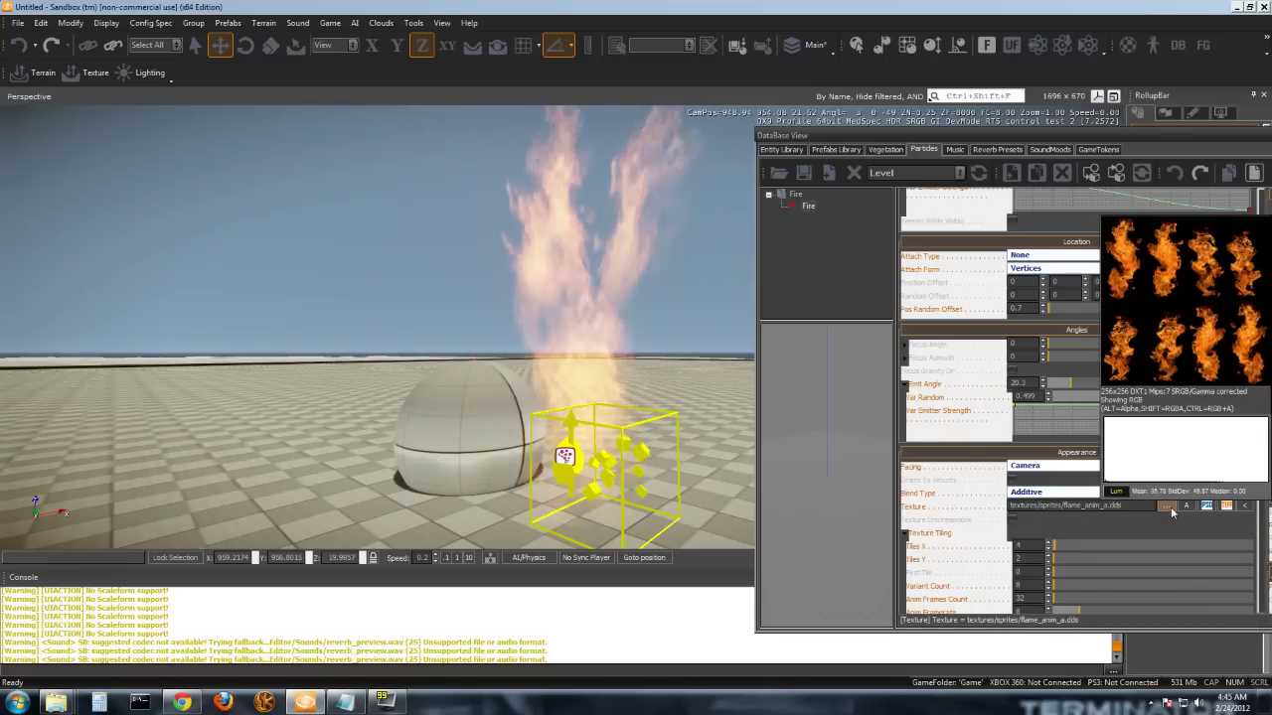